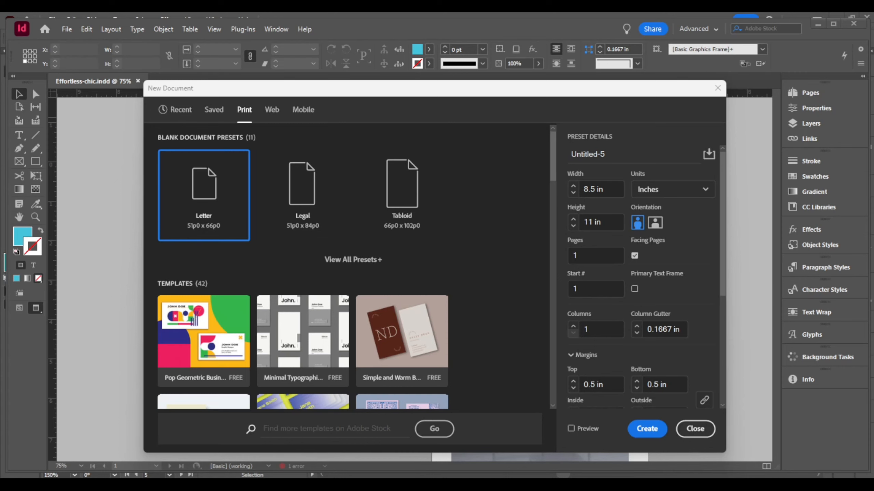
# - Set the new print document's page size to 2 in wide by 3.5 in high
pyautogui.moveTo(495, 93); pyautogui.dragTo(484, 69)
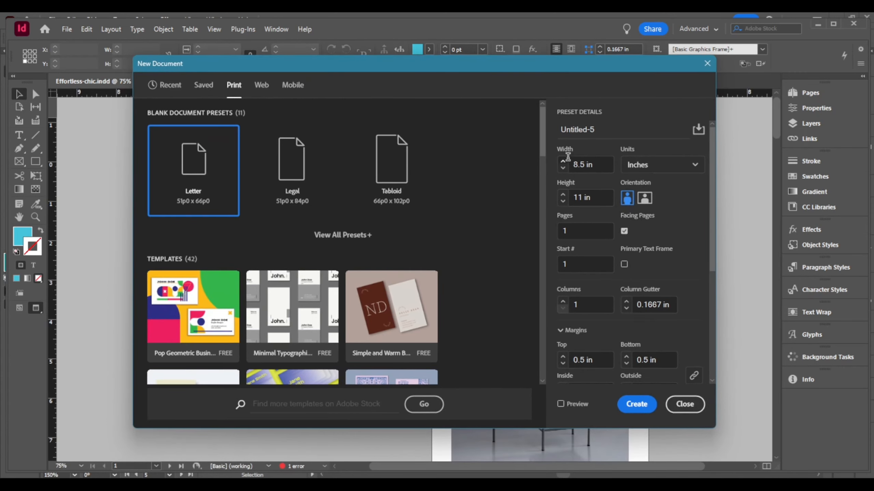
pyautogui.click(570, 162)
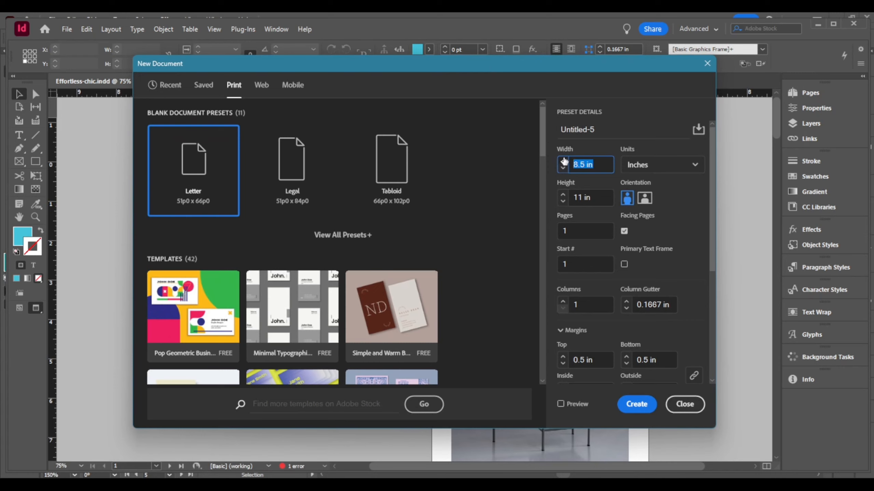
pyautogui.write('2')
pyautogui.press('Tab')
pyautogui.press('Tab')
pyautogui.write('3.5')
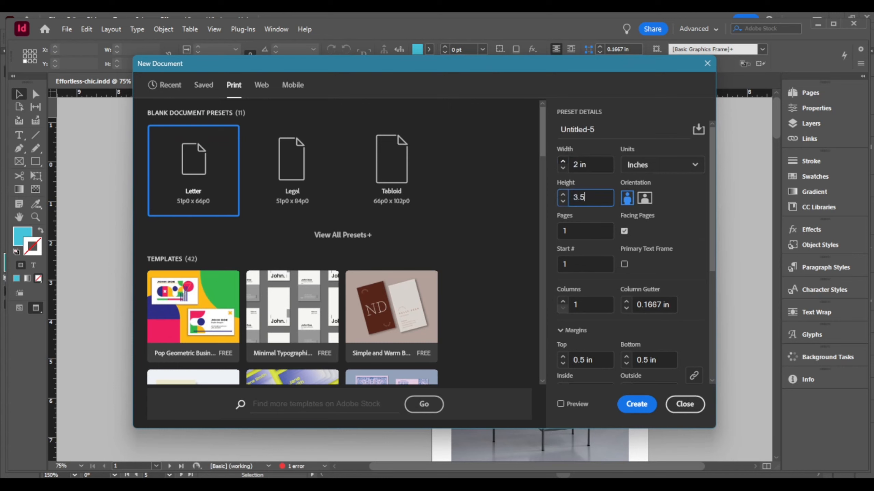
pyautogui.press('Tab')
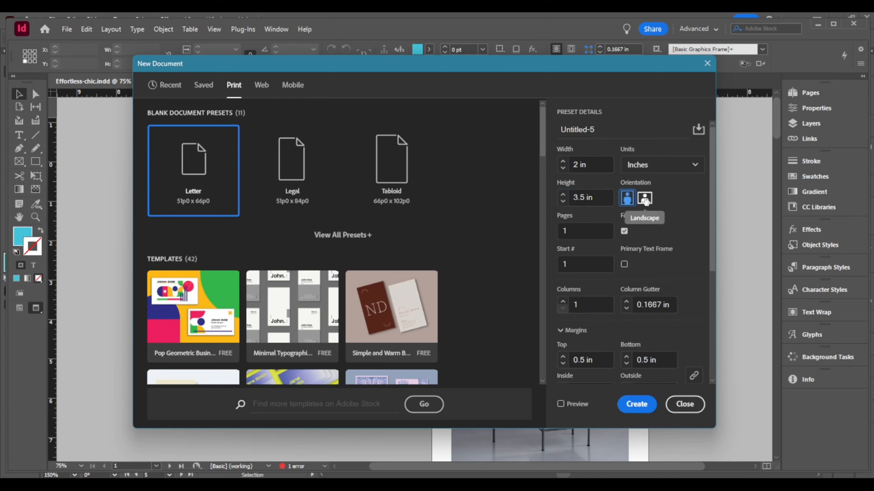
# - Set the document bleed to 0.125 in on all four sides
pyautogui.scroll(-5, 617, 266)
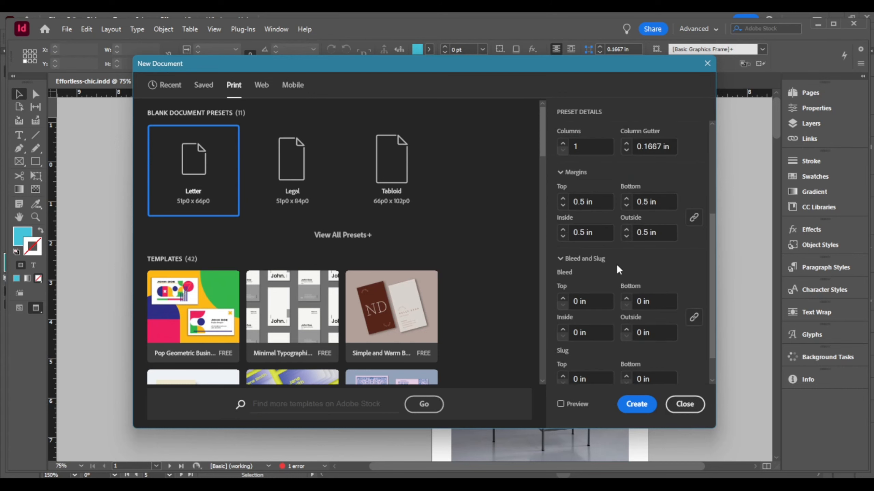
pyautogui.scroll(-1, 616, 263)
pyautogui.click(567, 265)
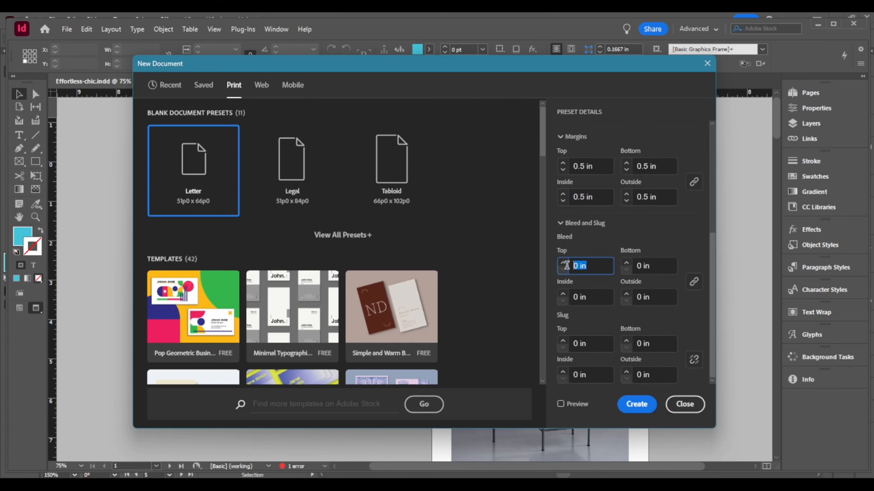
pyautogui.write('0.125')
pyautogui.press('Tab')
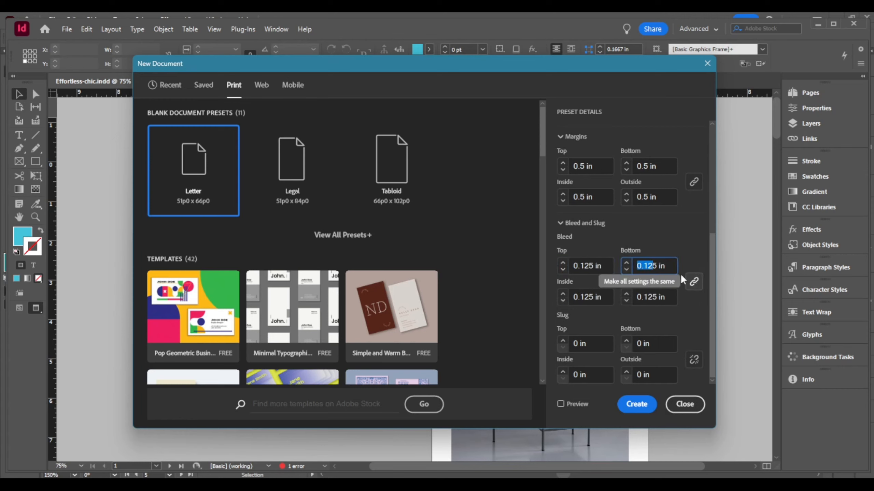
# - Set all four page margins to 0.125 in
pyautogui.scroll(2, 612, 225)
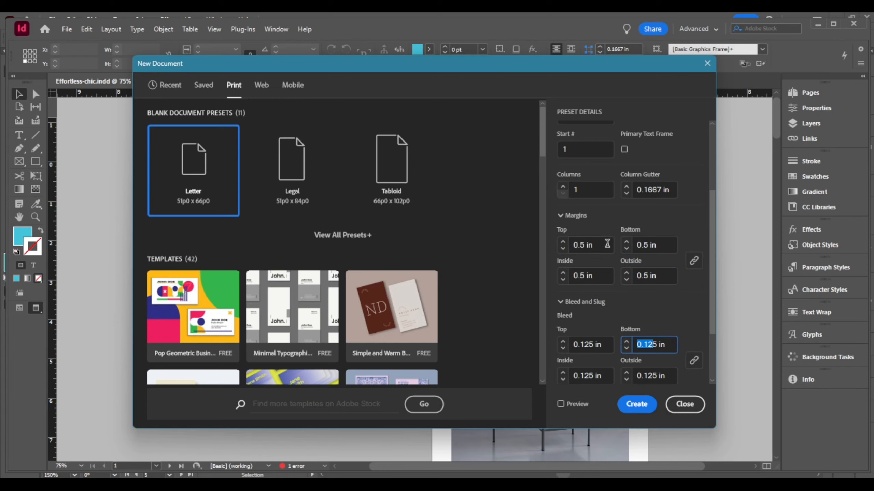
pyautogui.click(584, 244)
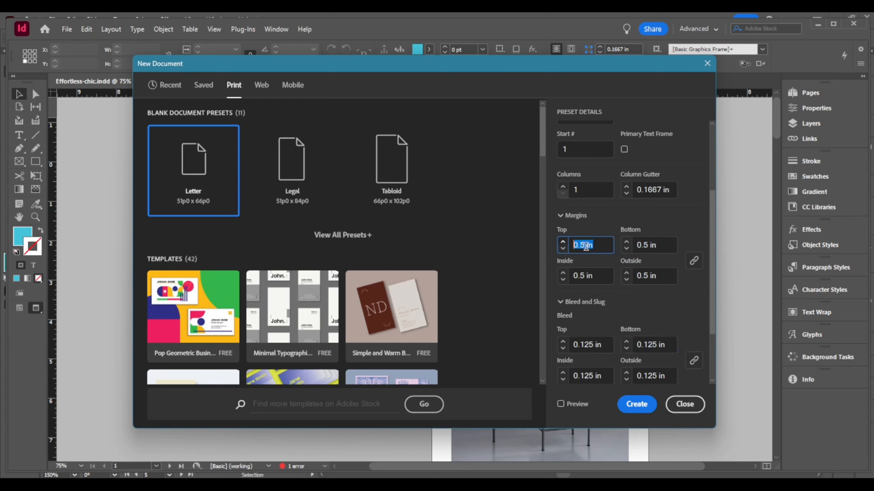
pyautogui.write('0.125')
pyautogui.press('Tab')
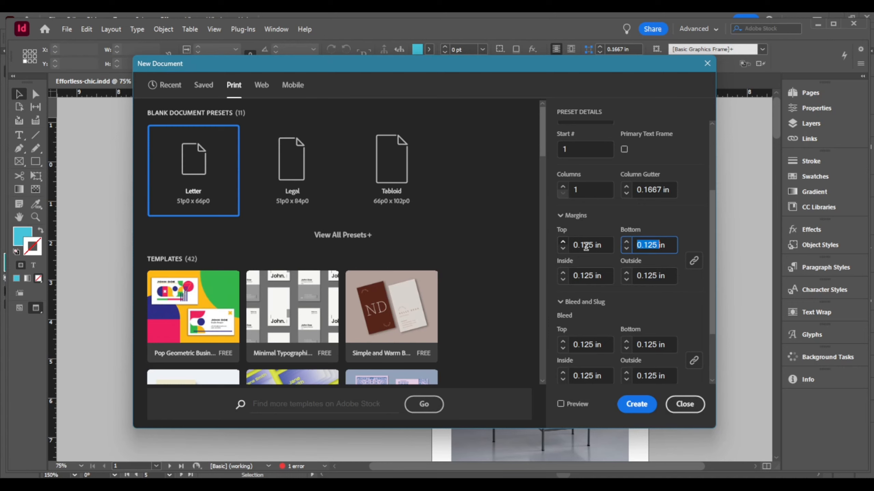
# - Turn off facing pages and create the document
pyautogui.scroll(3, 639, 276)
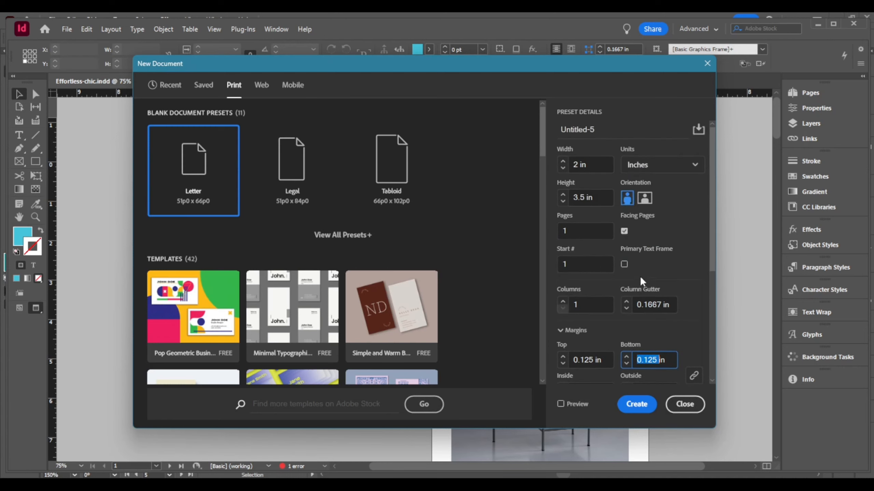
pyautogui.click(624, 231)
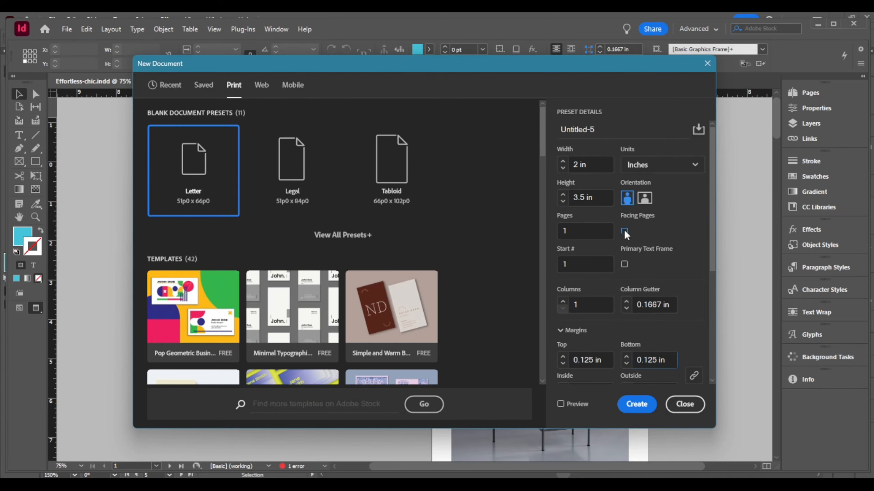
pyautogui.click(637, 404)
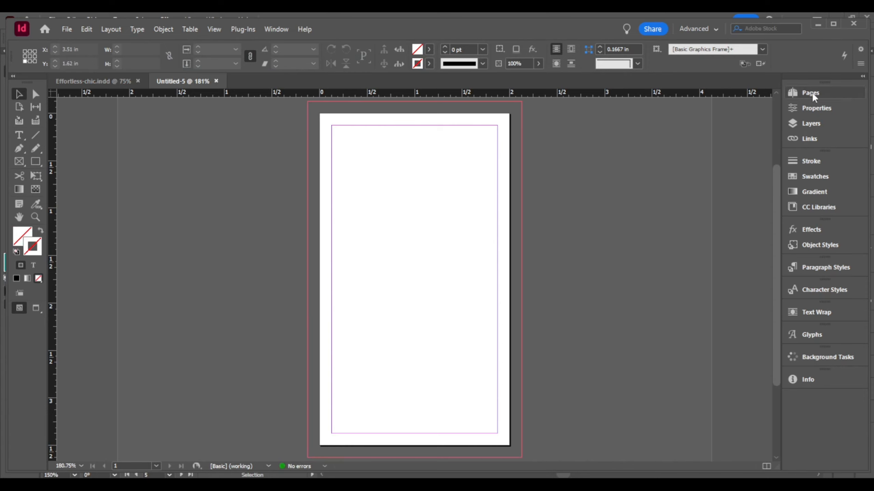
# - Add a second page to the document and make page 2 the active page
pyautogui.click(801, 96)
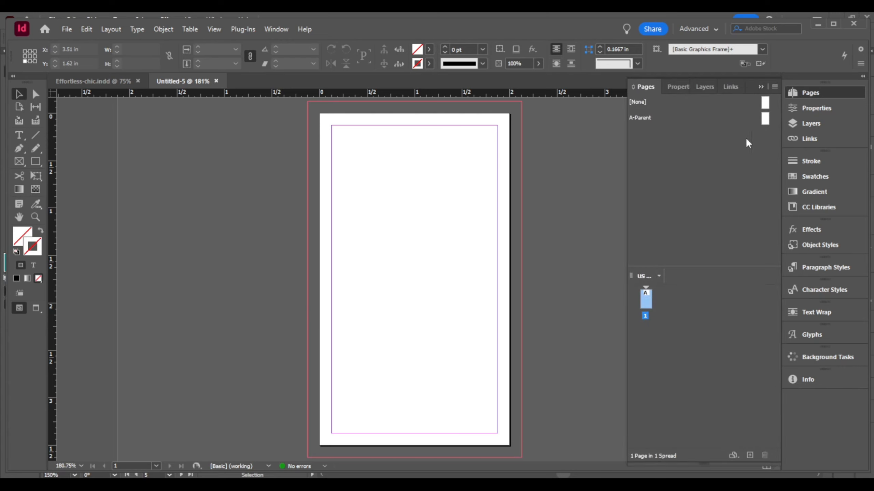
pyautogui.click(749, 455)
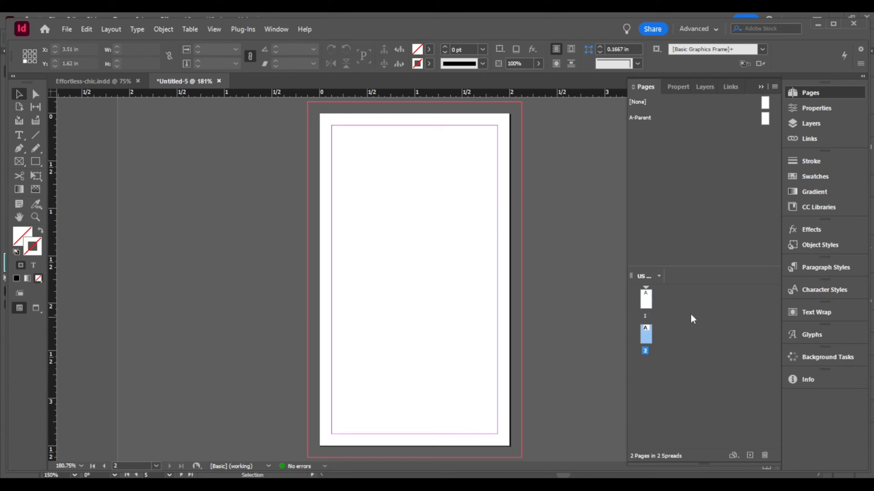
pyautogui.doubleClick(649, 301)
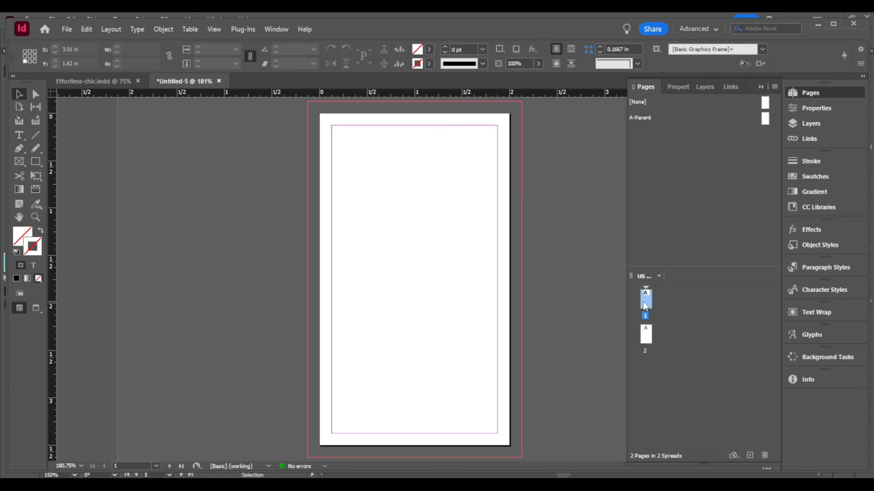
pyautogui.doubleClick(646, 338)
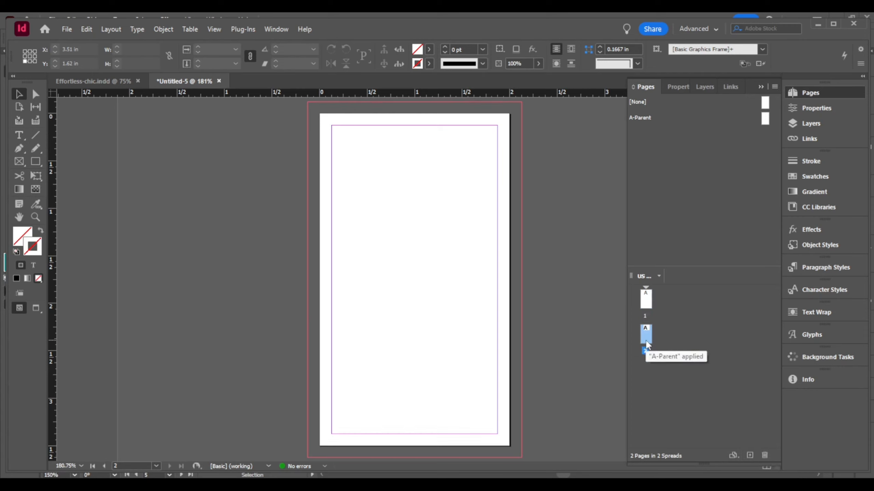
pyautogui.moveTo(626, 215); pyautogui.dragTo(714, 215)
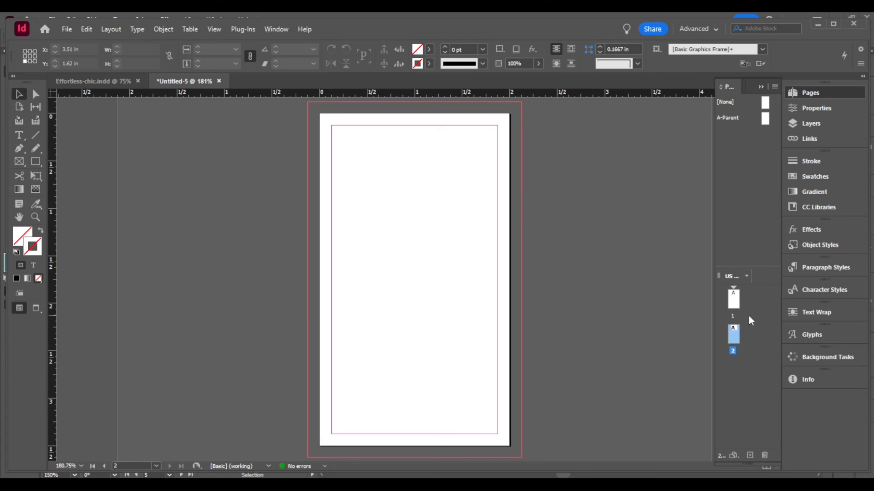
# - Open the Business Card Tutorial library in CC Libraries and enlarge its display to show all assets
pyautogui.click(819, 207)
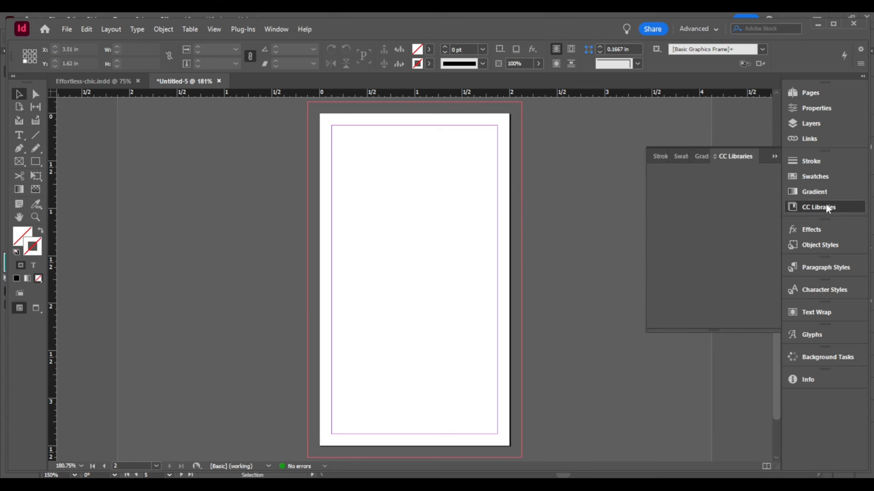
pyautogui.click(659, 178)
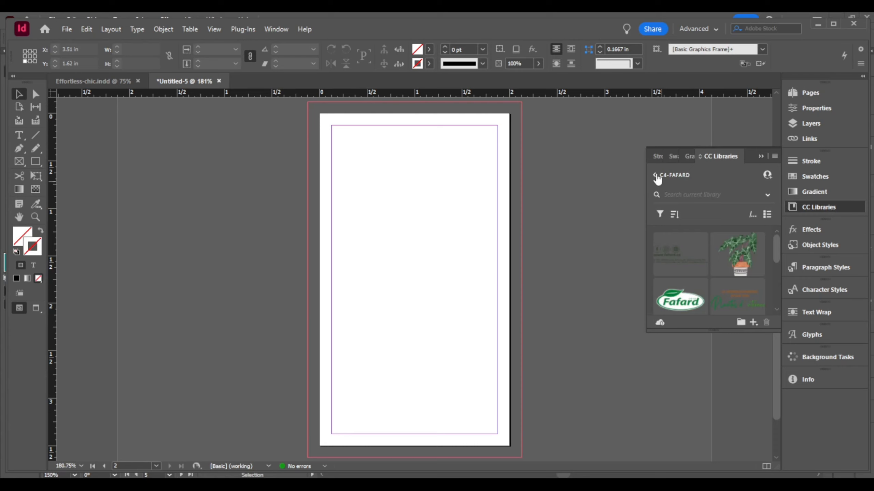
pyautogui.click(655, 175)
pyautogui.click(701, 262)
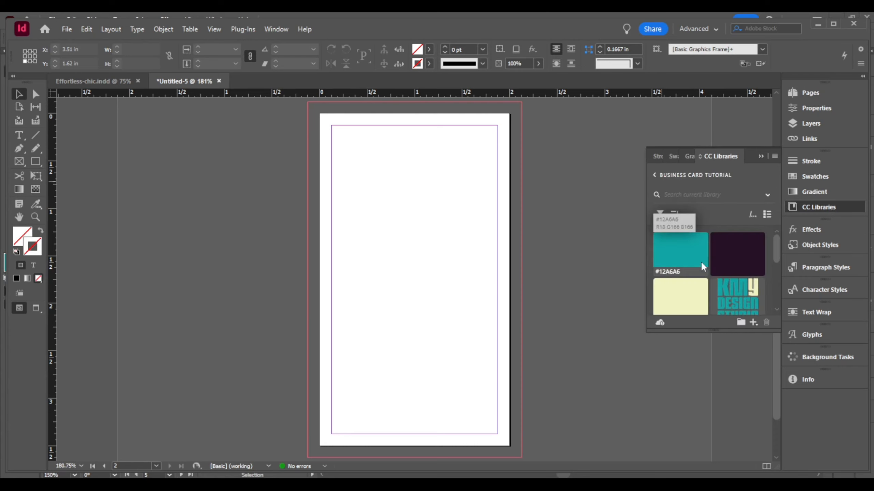
pyautogui.moveTo(709, 331); pyautogui.dragTo(718, 460)
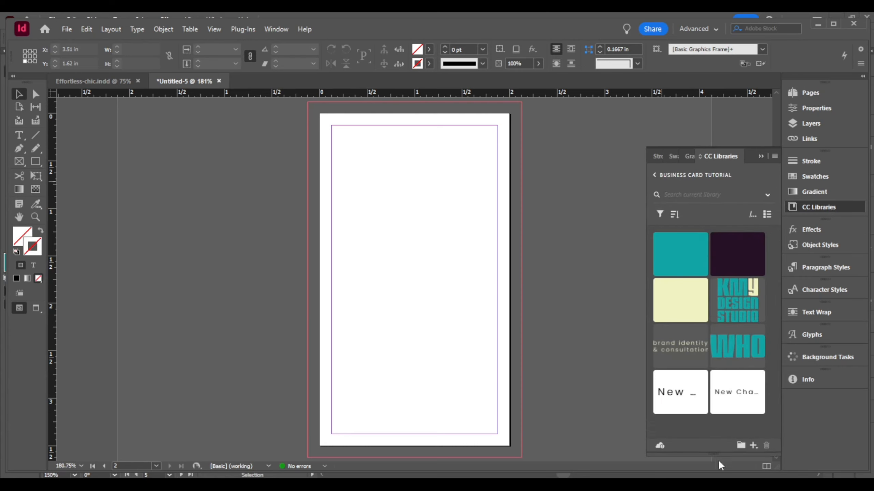
# - Group the library assets by type and look through the colors, character styles and graphics
pyautogui.click(658, 213)
pyautogui.click(674, 214)
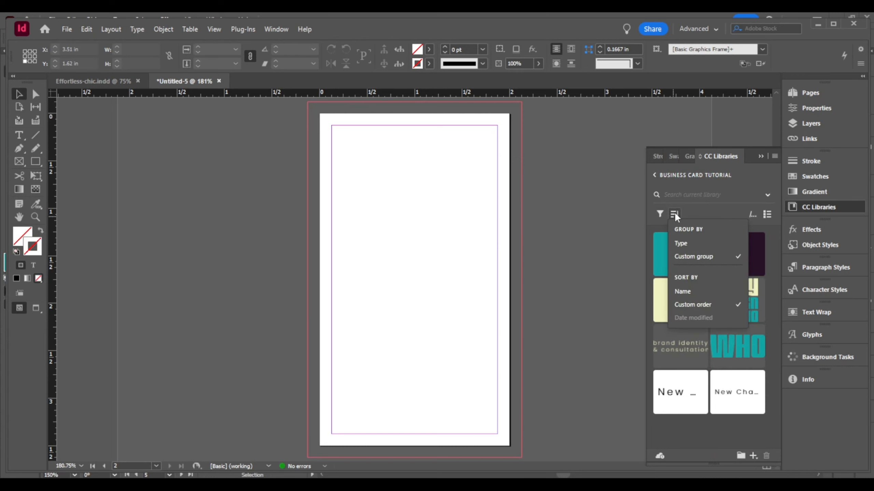
pyautogui.click(707, 244)
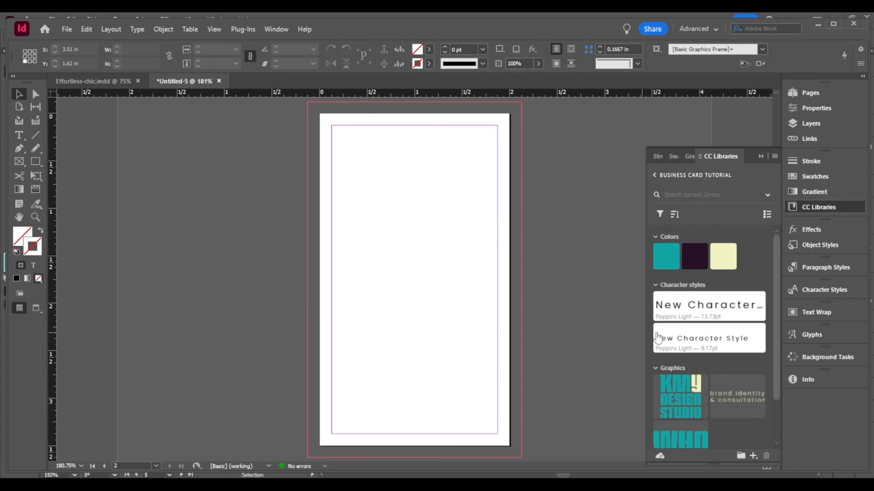
pyautogui.scroll(-2, 685, 336)
pyautogui.scroll(2, 685, 335)
pyautogui.scroll(-3, 722, 372)
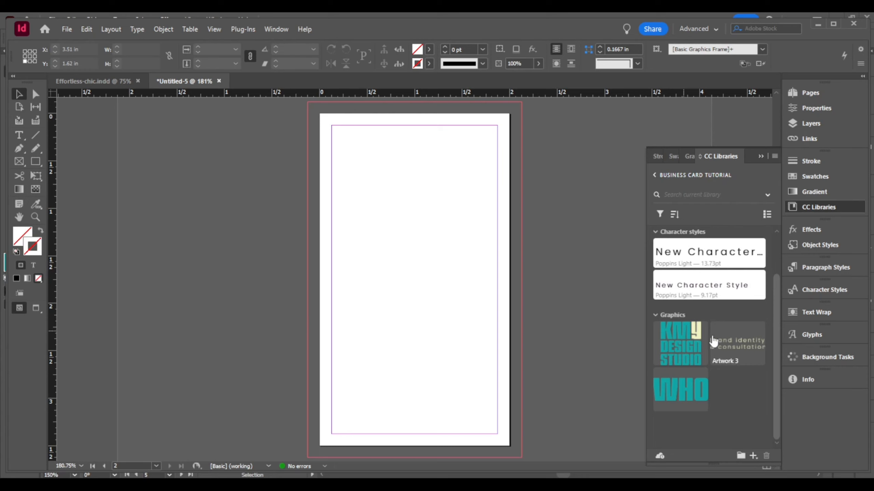
pyautogui.scroll(2, 704, 366)
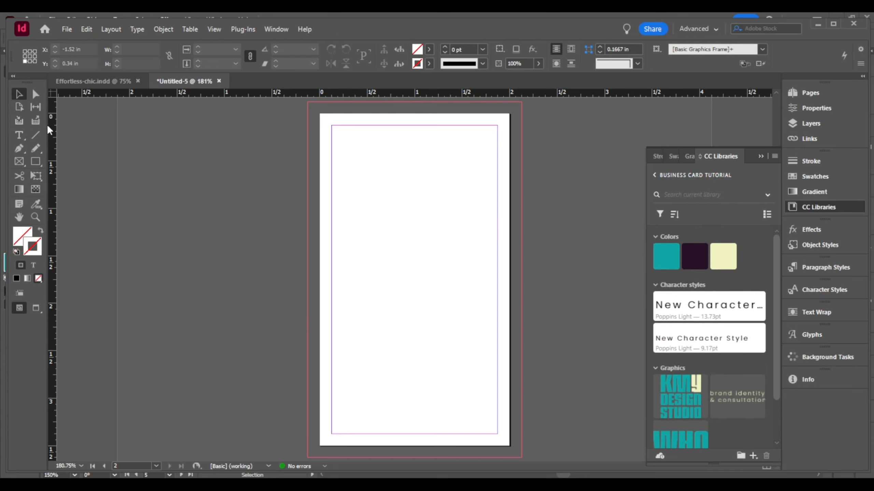
# - Draw a rectangle over page 2 out to the bleed and align its left edge with the bleed line, 2.25 in wide
pyautogui.click(36, 160)
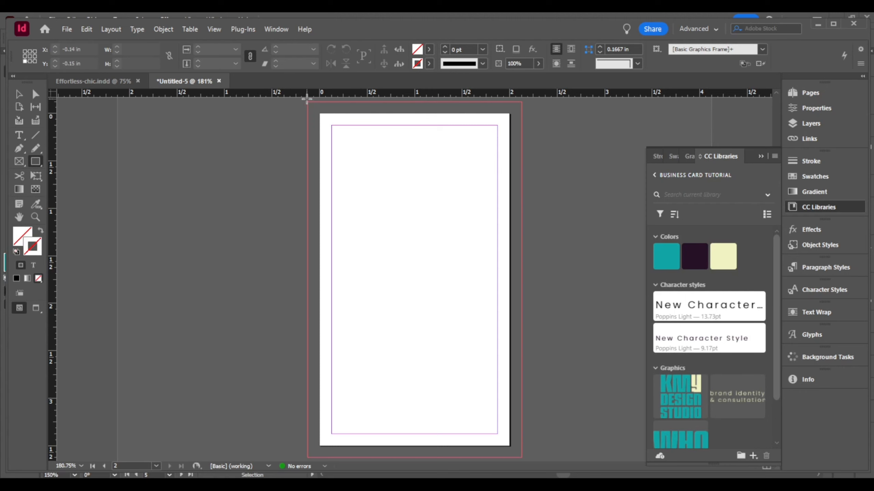
pyautogui.moveTo(305, 100); pyautogui.dragTo(521, 458)
pyautogui.press('v')
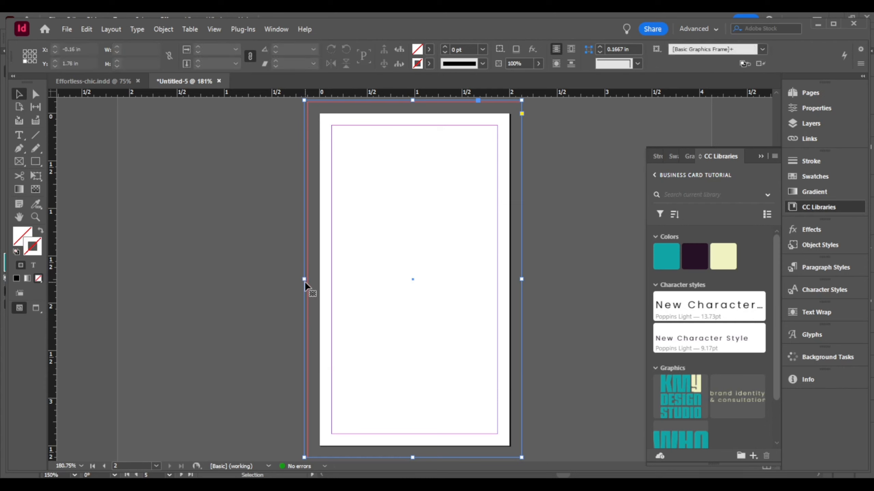
pyautogui.moveTo(304, 280); pyautogui.dragTo(307, 282)
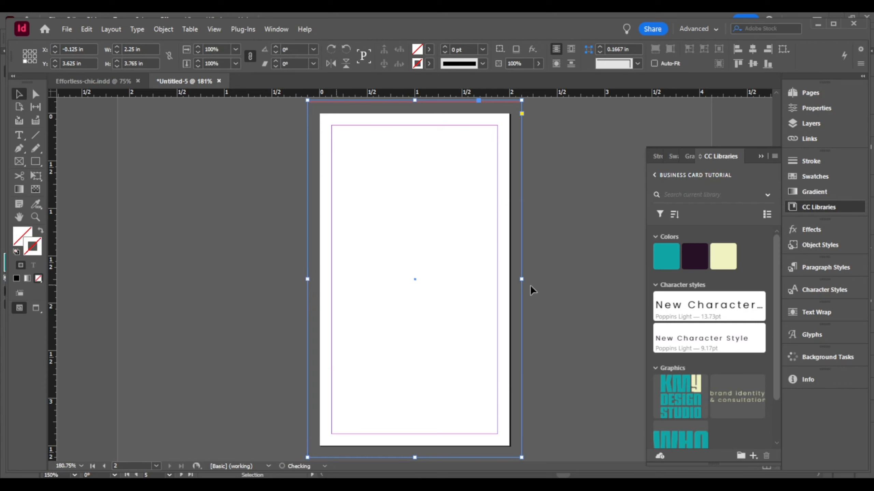
# - Fill the rectangle with the library's dark purple and no stroke, and fit its top edge to the bleed line for a 3.75 in height
pyautogui.click(693, 262)
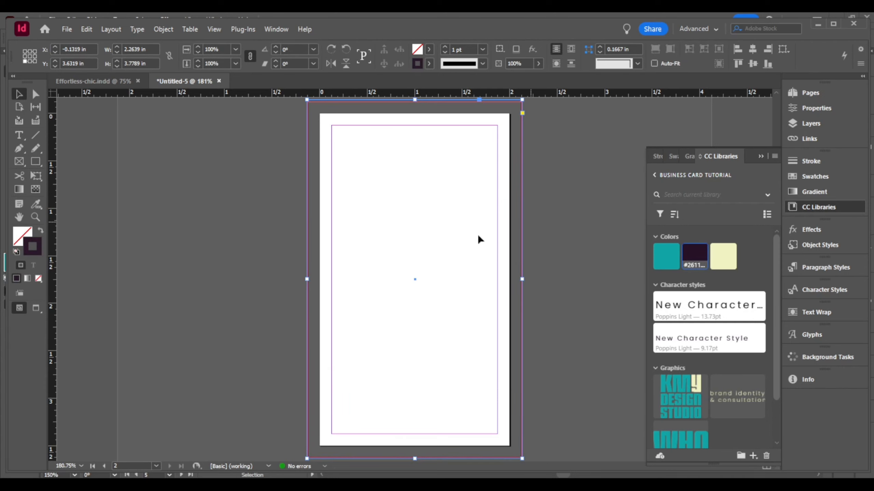
pyautogui.click(41, 233)
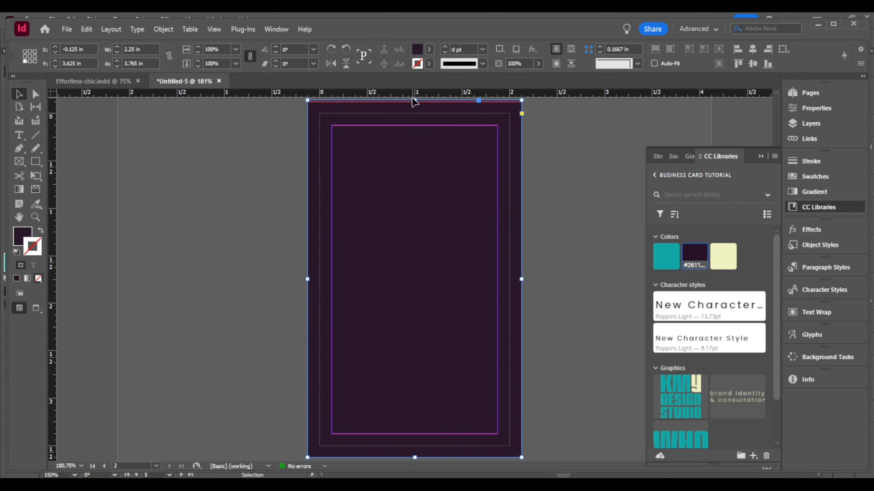
pyautogui.moveTo(414, 106); pyautogui.dragTo(413, 108)
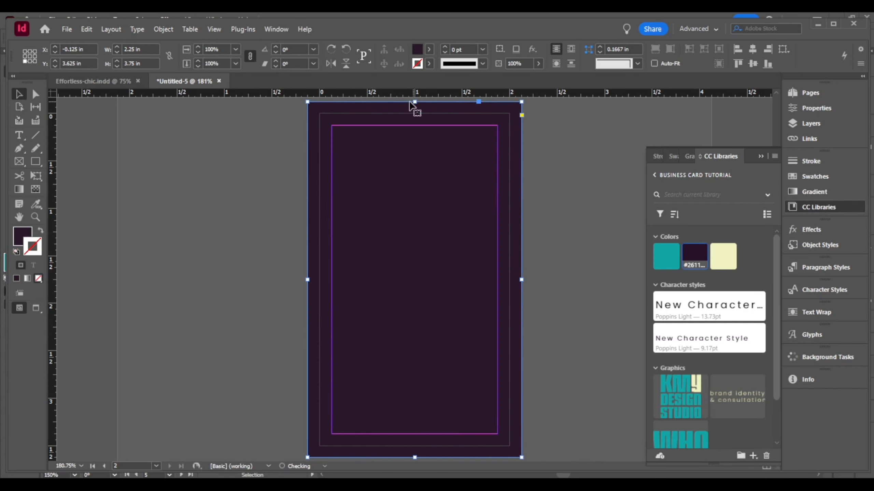
pyautogui.click(37, 161)
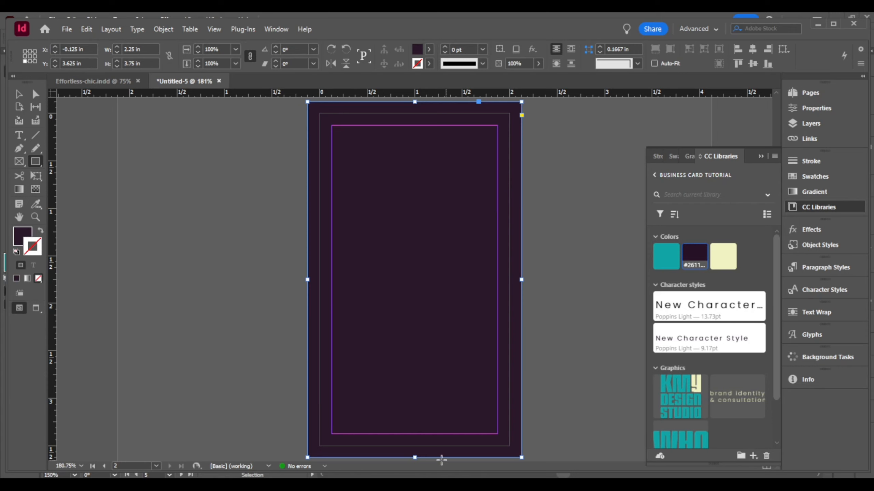
pyautogui.click(19, 94)
pyautogui.click(558, 139)
pyautogui.moveTo(500, 176); pyautogui.dragTo(411, 179)
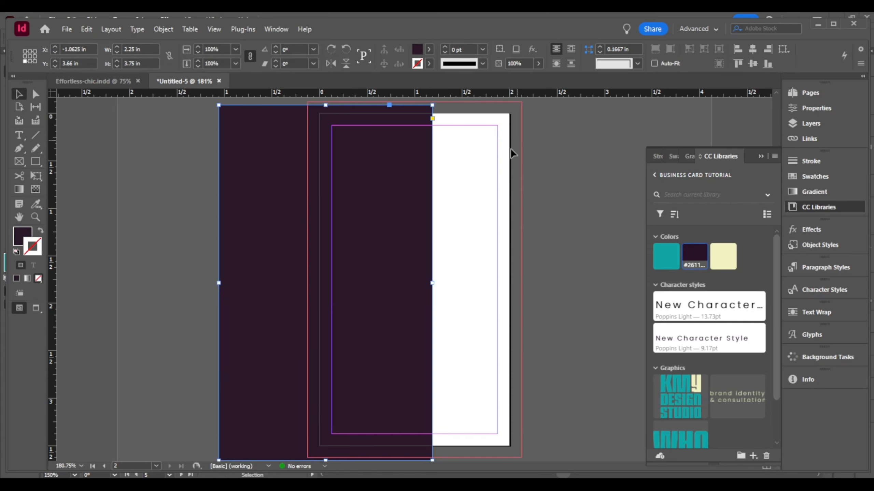
pyautogui.hotkey('ctrl', 'z')
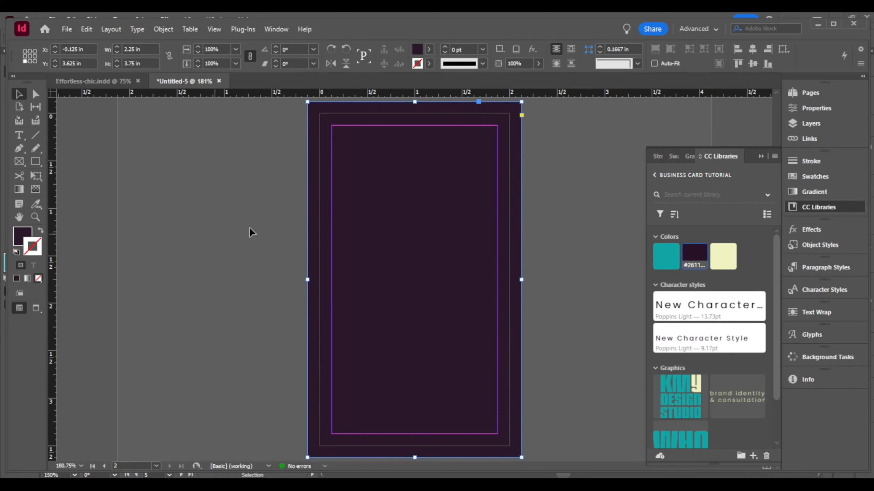
# - Place the library's KMY Design Studio logo on the upper part of page 2 as separate artwork, about 1.24 by 1.35 in
pyautogui.click(296, 298)
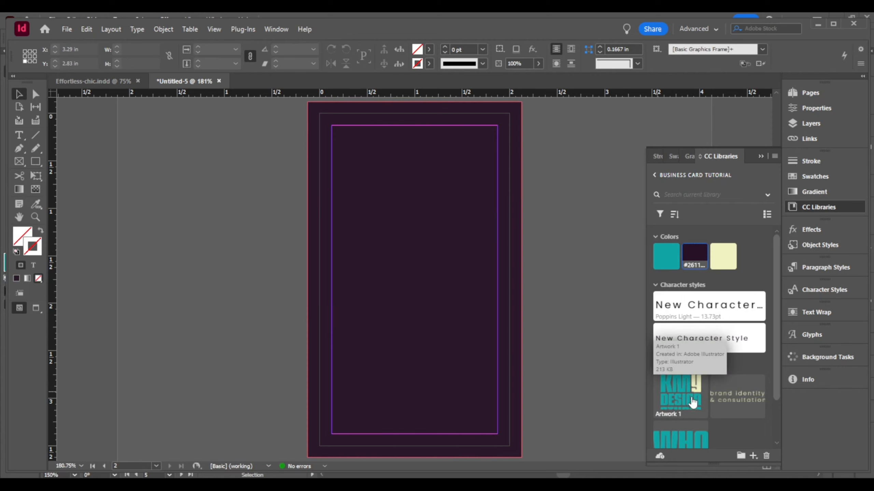
pyautogui.moveTo(692, 402); pyautogui.dragTo(511, 323)
pyautogui.moveTo(416, 228); pyautogui.dragTo(412, 203)
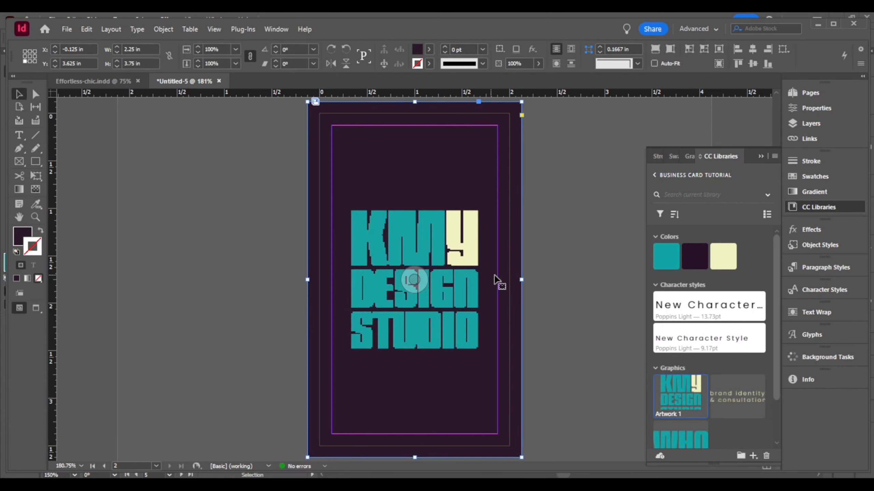
pyautogui.hotkey('ctrl', 'z')
pyautogui.moveTo(361, 142); pyautogui.dragTo(478, 270)
pyautogui.moveTo(456, 235); pyautogui.dragTo(451, 233)
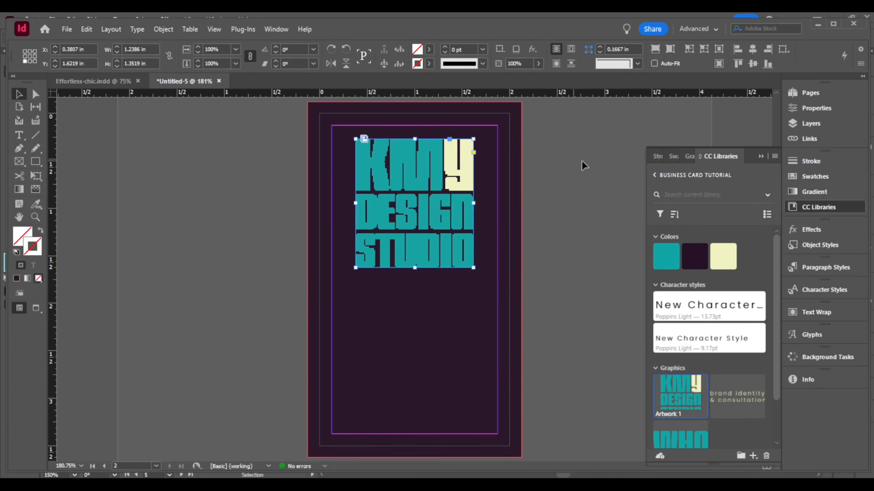
# - Set the alignment reference to Align to Page and nudge the logo slightly upward, centered across the card
pyautogui.click(707, 30)
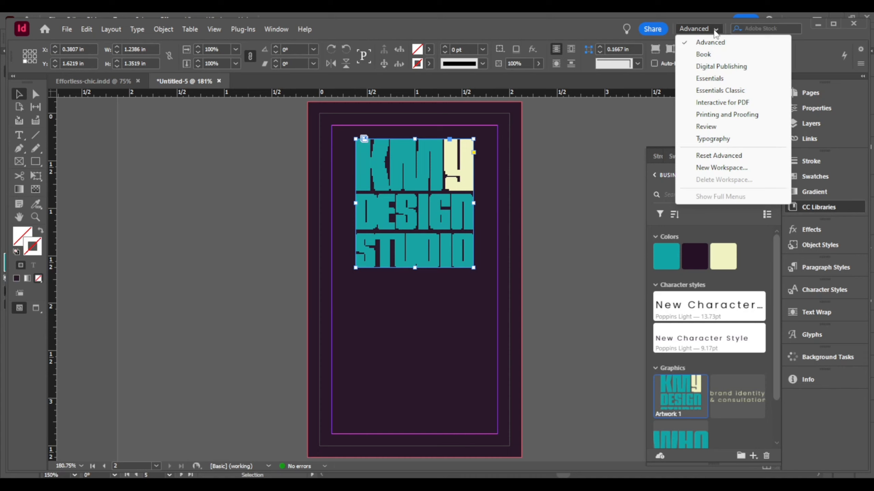
pyautogui.click(633, 141)
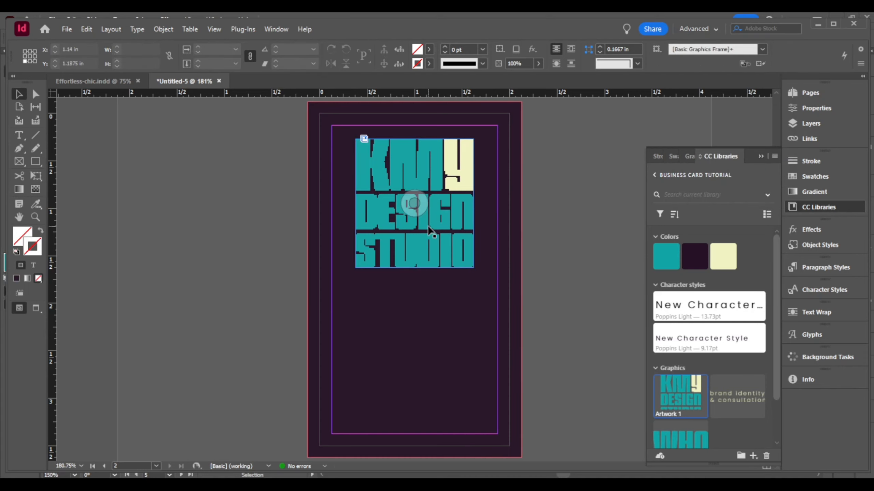
pyautogui.click(442, 186)
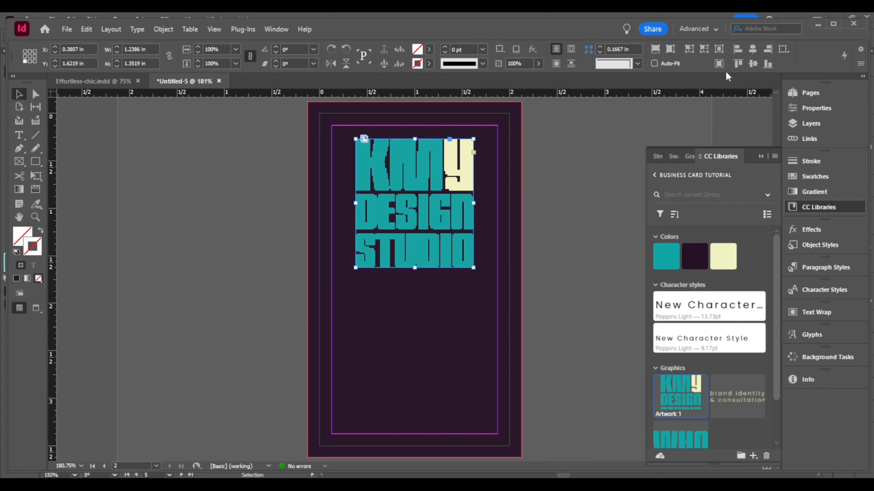
pyautogui.click(785, 50)
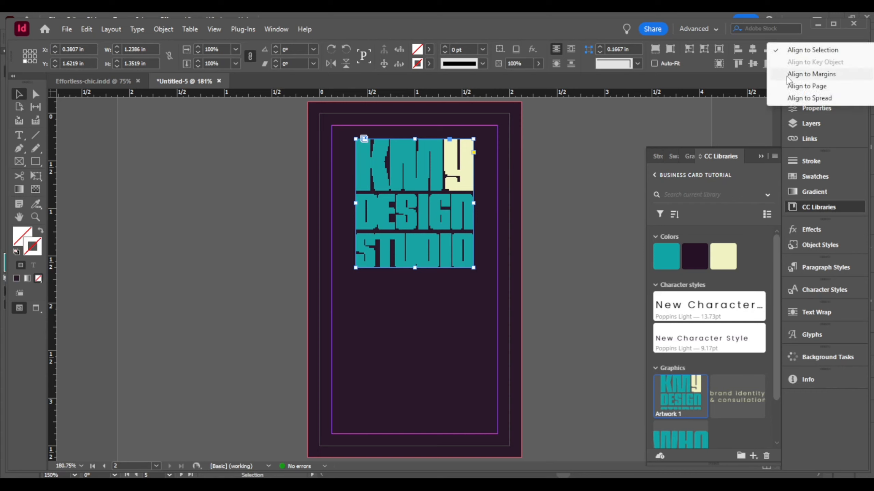
pyautogui.click(790, 89)
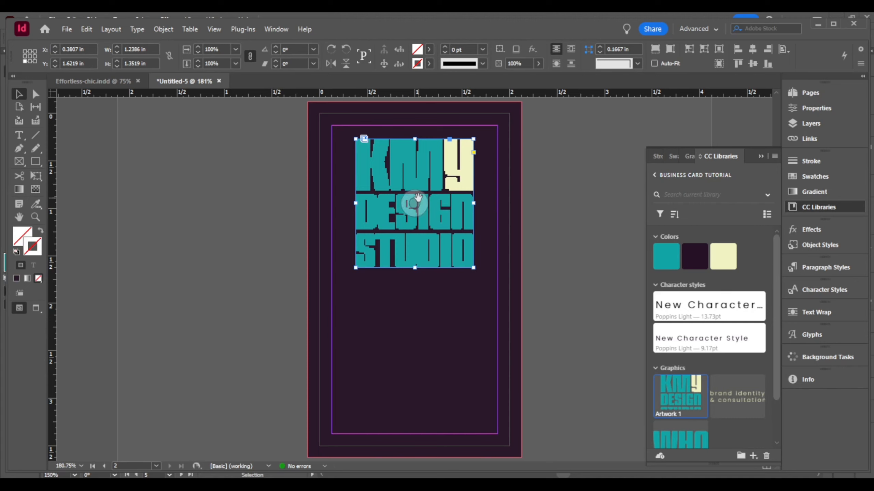
pyautogui.moveTo(446, 168); pyautogui.dragTo(444, 168)
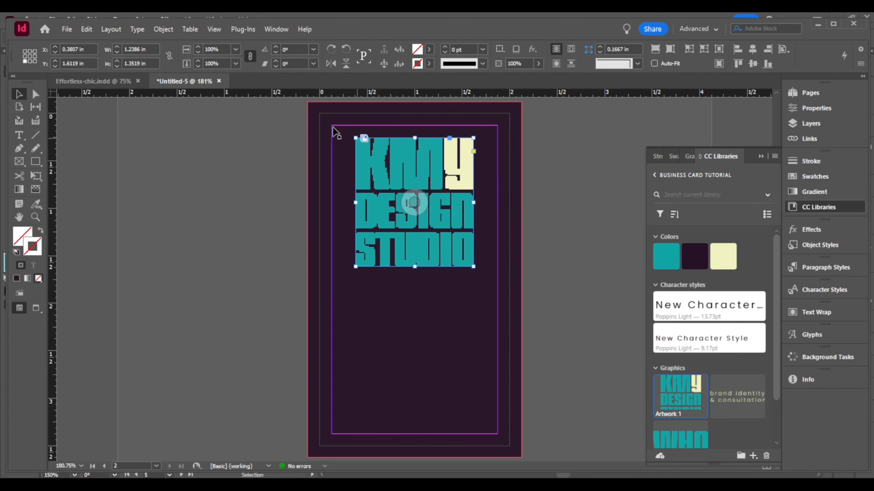
# - Check the Smart Guides setting among the grid and guide options
pyautogui.click(215, 30)
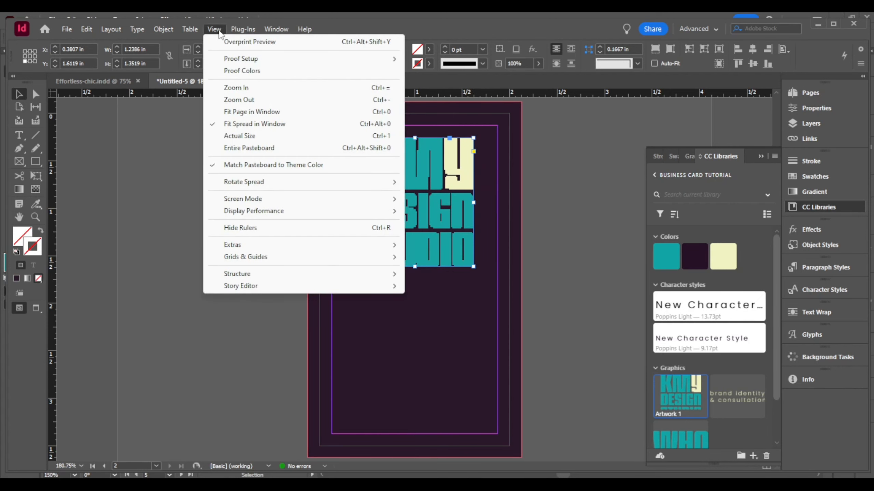
pyautogui.moveTo(270, 257)
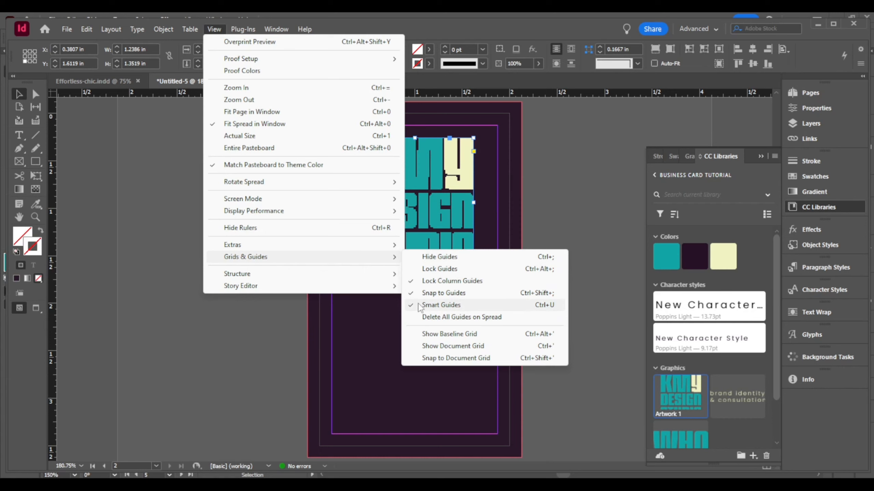
pyautogui.click(573, 163)
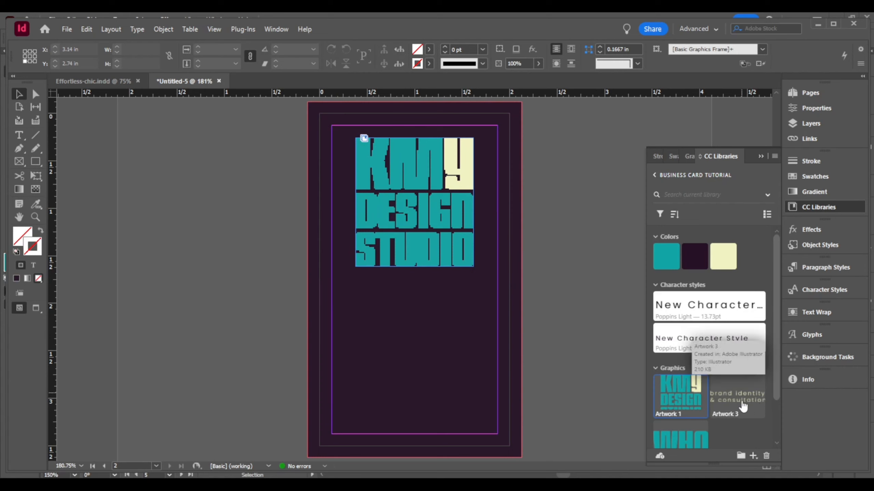
# - Place the library's brand identity & consultation tagline near the card's lower edge and size its frame to the logo's width, 1.2386 in
pyautogui.moveTo(742, 406); pyautogui.dragTo(598, 344)
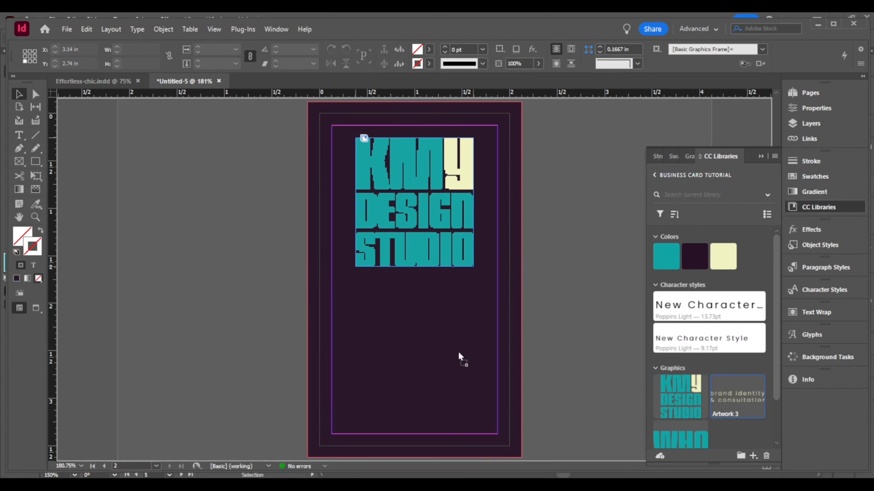
pyautogui.moveTo(392, 358); pyautogui.dragTo(392, 358)
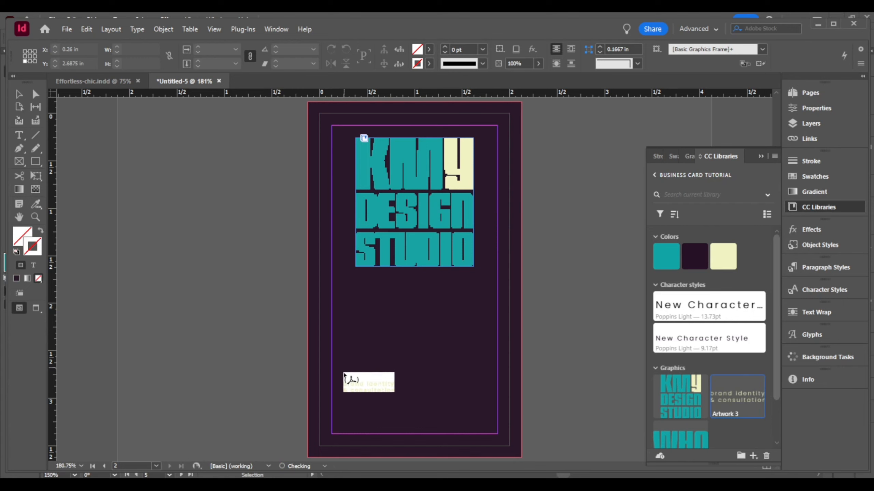
pyautogui.moveTo(348, 376)
pyautogui.mouseDown()
pyautogui.moveTo(465, 433)
pyautogui.moveTo(491, 431)
pyautogui.moveTo(483, 428)
pyautogui.mouseUp()
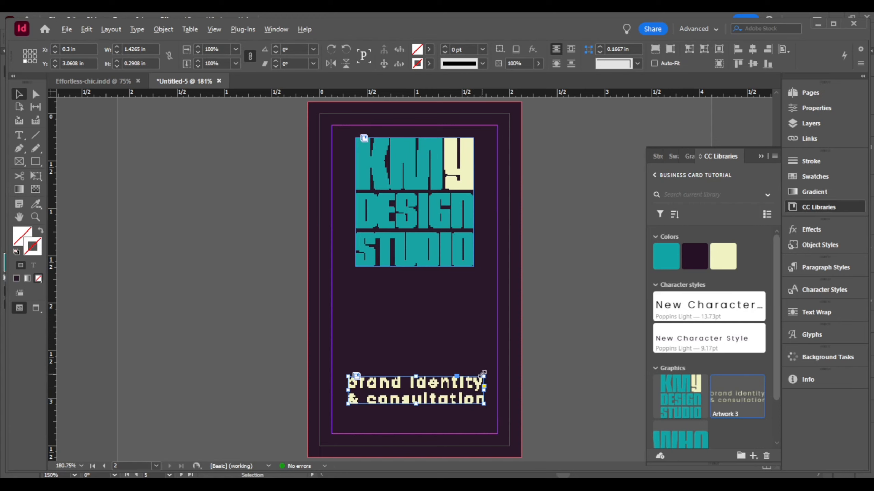
pyautogui.moveTo(483, 373); pyautogui.dragTo(474, 380)
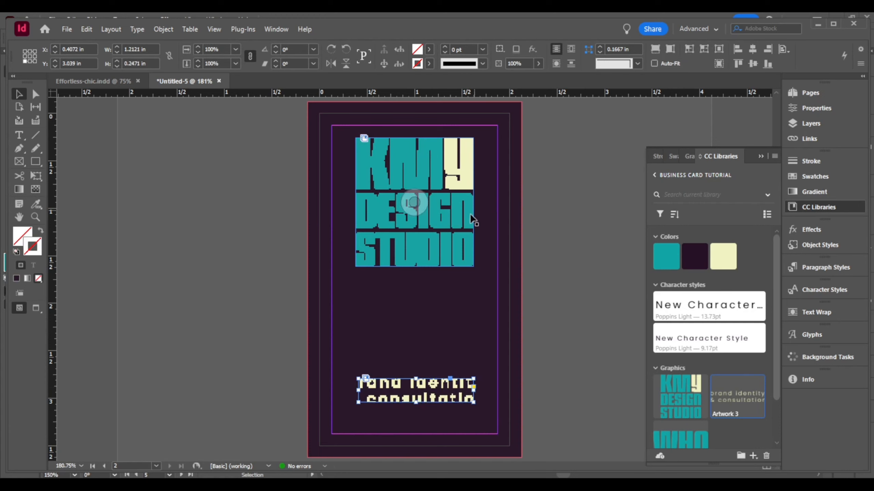
pyautogui.moveTo(354, 374); pyautogui.dragTo(355, 383)
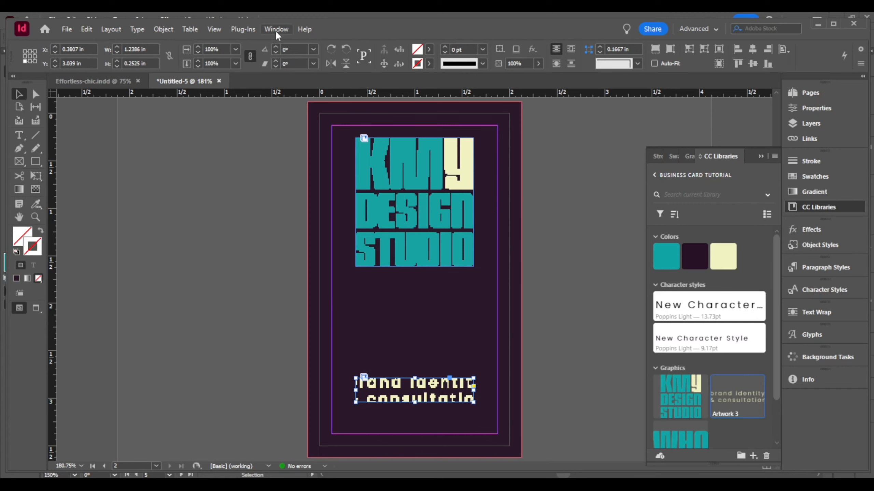
# - Set the display performance of both the logo and the tagline graphic to High Quality Display
pyautogui.rightClick(412, 203)
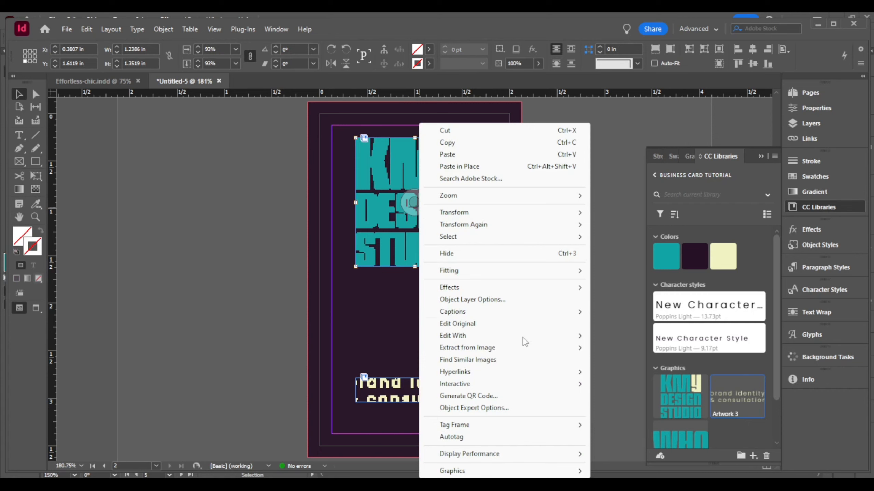
pyautogui.moveTo(522, 457)
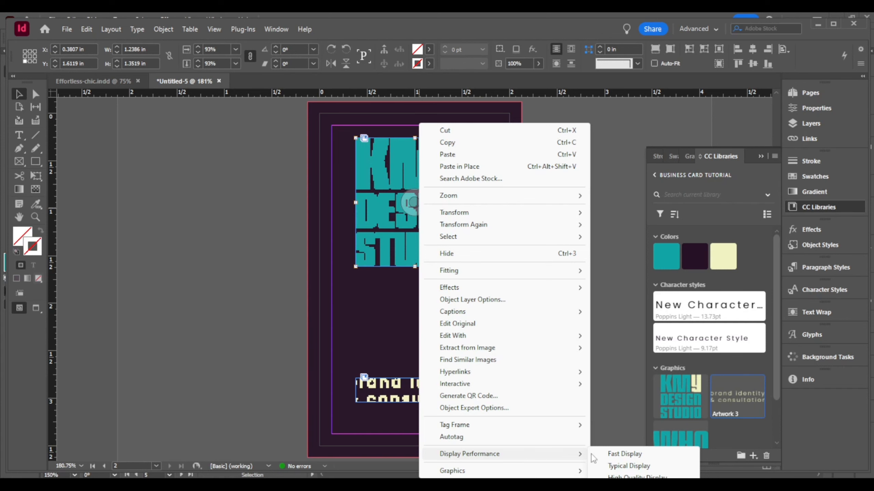
pyautogui.click(637, 477)
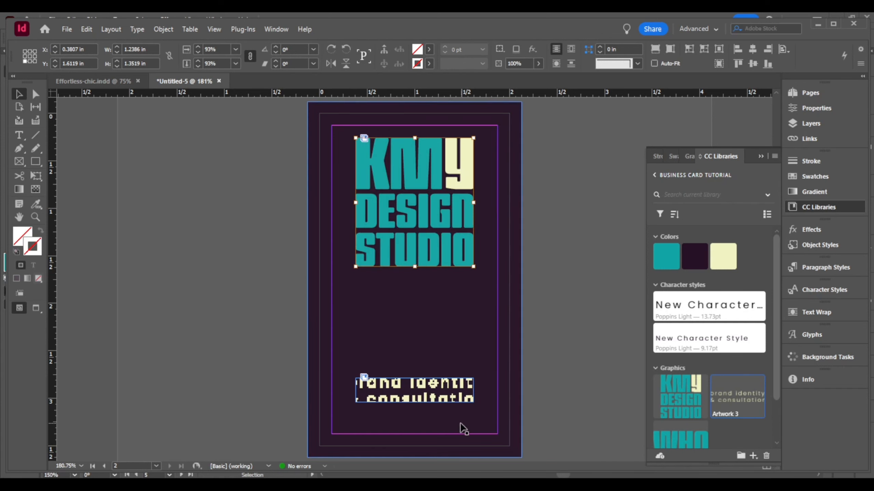
pyautogui.rightClick(447, 396)
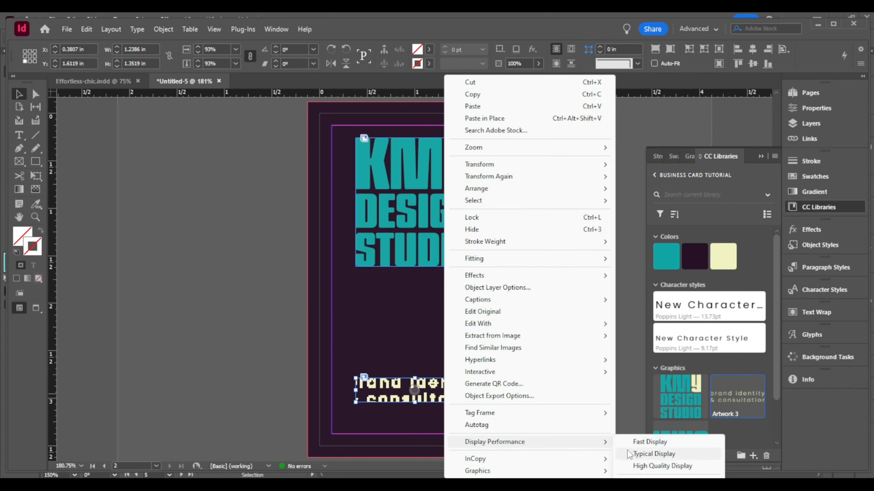
pyautogui.click(636, 472)
pyautogui.click(589, 399)
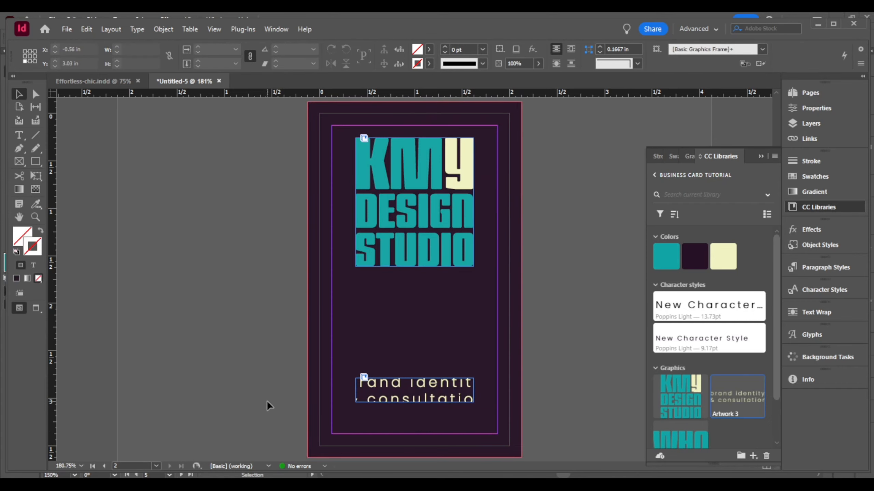
# - Switch to Preview mode and fit the tagline artwork to its frame with Fill Frame Proportionally
pyautogui.press('w')
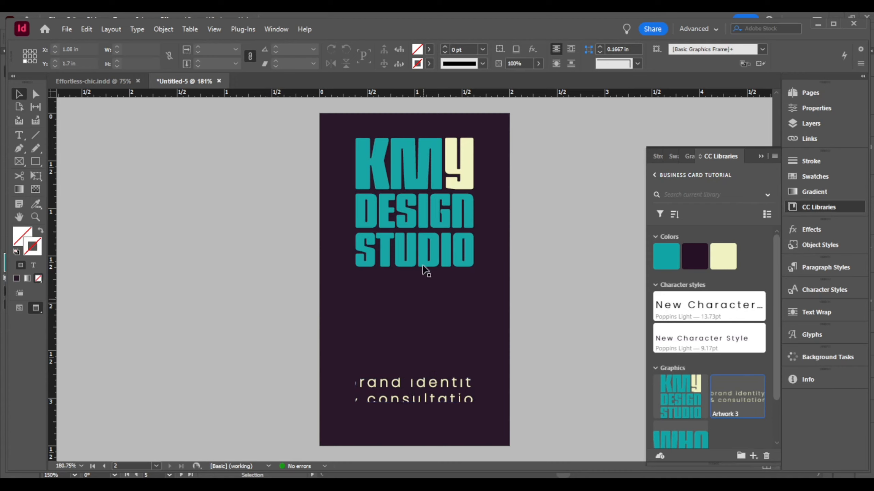
pyautogui.click(414, 202)
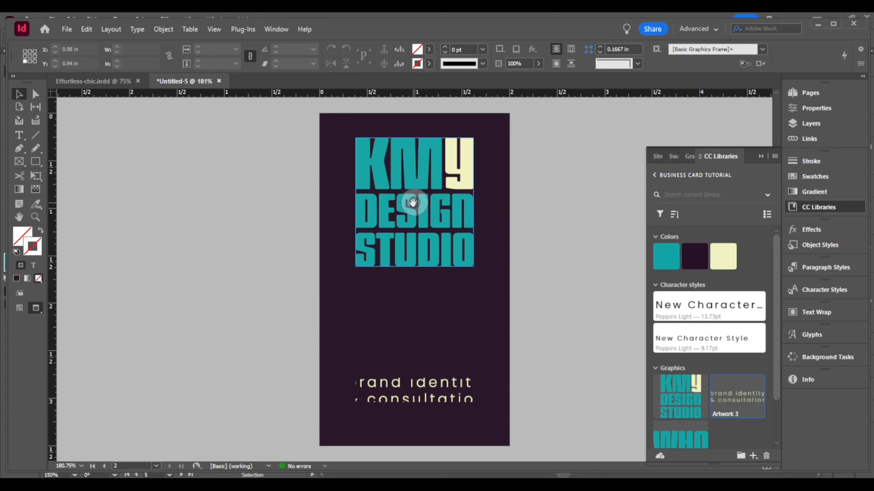
pyautogui.click(413, 202)
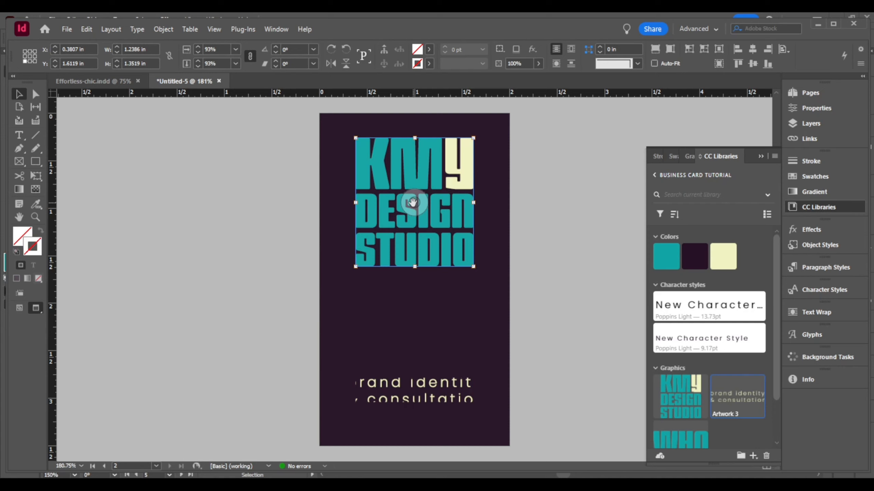
pyautogui.click(417, 391)
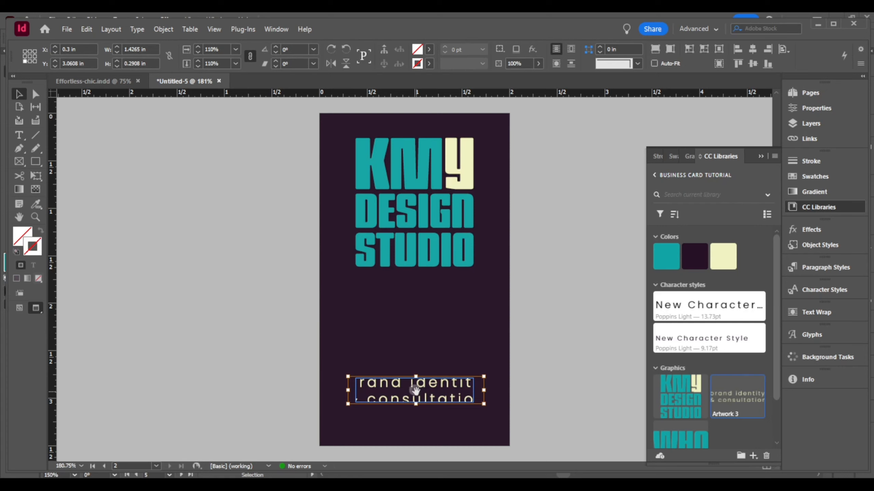
pyautogui.click(656, 54)
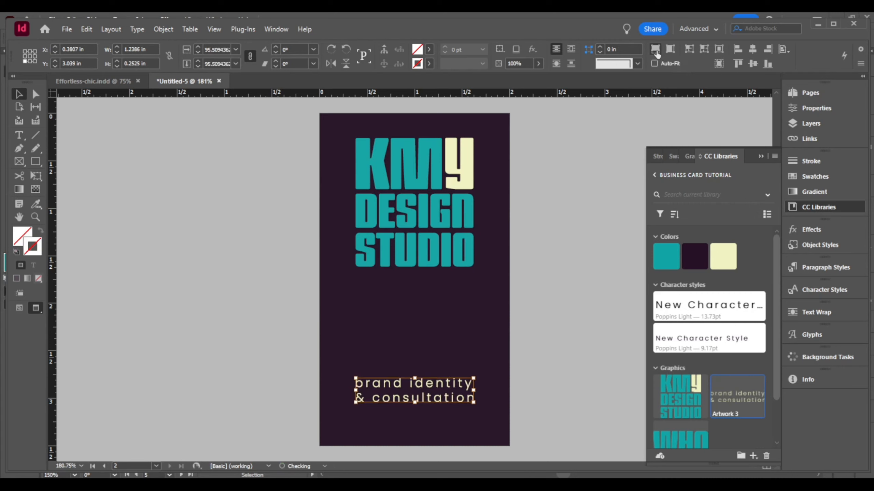
pyautogui.click(568, 321)
pyautogui.click(414, 390)
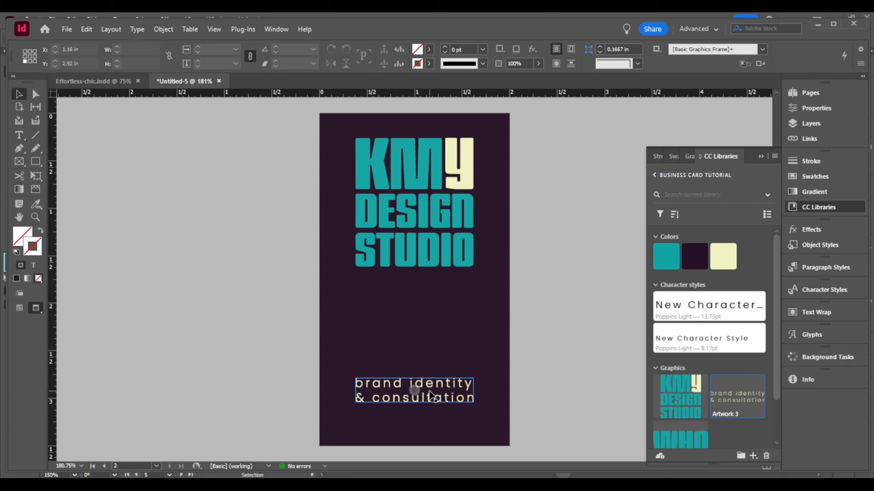
pyautogui.click(488, 354)
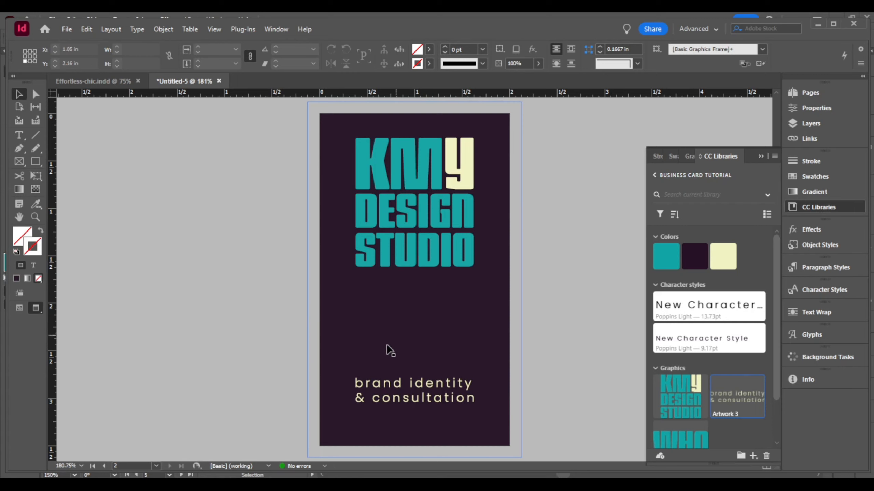
# - Reorder the document pages so the designed logo page comes first and the blank page second
pyautogui.scroll(-2, 472, 364)
pyautogui.scroll(-1, 471, 362)
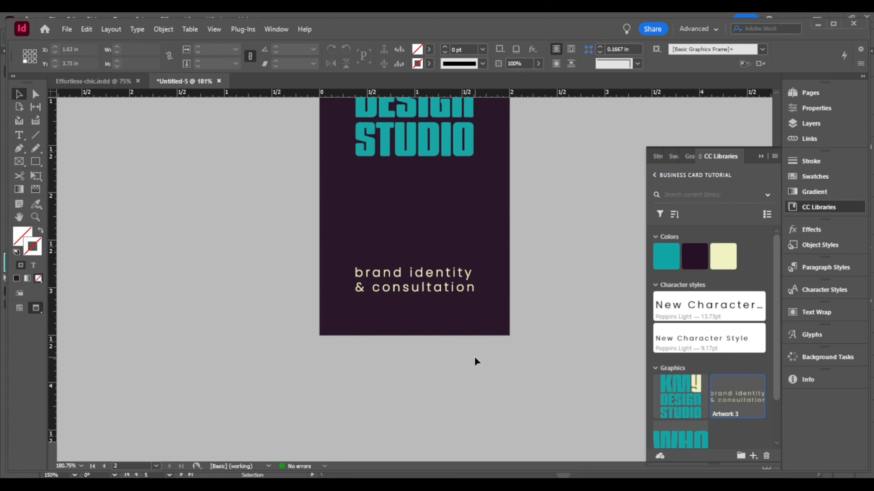
pyautogui.click(812, 93)
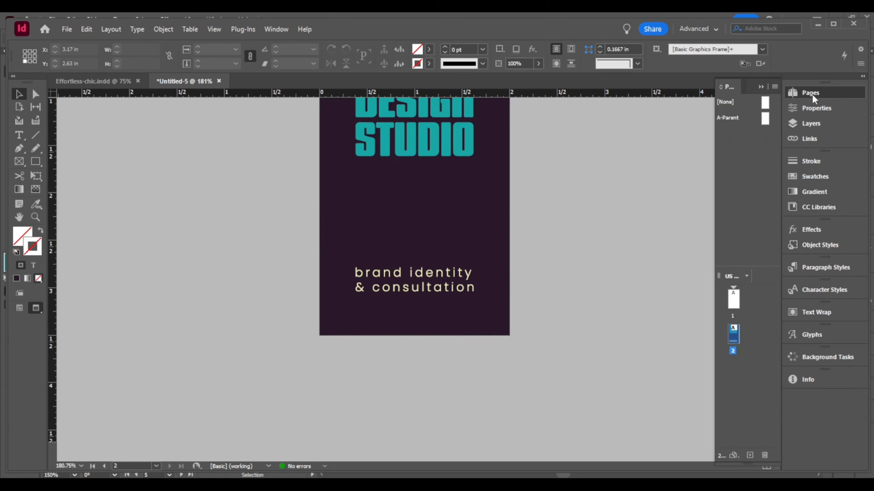
pyautogui.click(734, 303)
pyautogui.moveTo(733, 299); pyautogui.dragTo(745, 336)
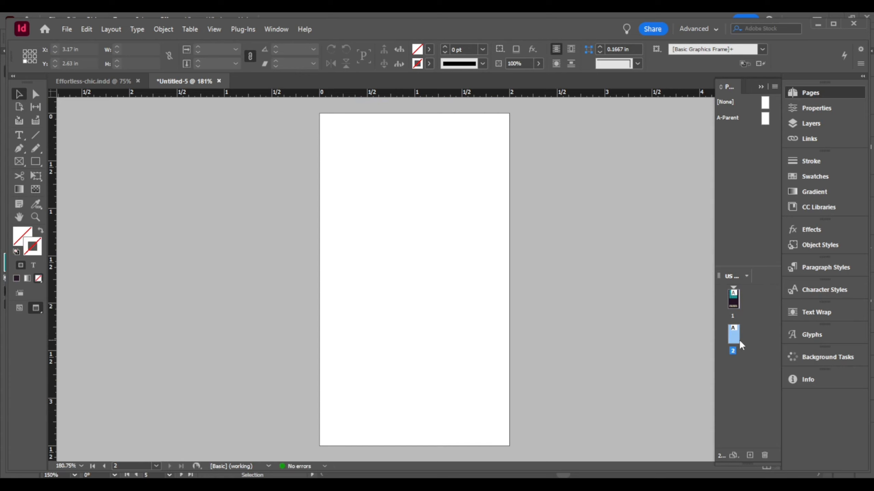
# - Review the blank second page and the logo page in Preview mode
pyautogui.doubleClick(734, 338)
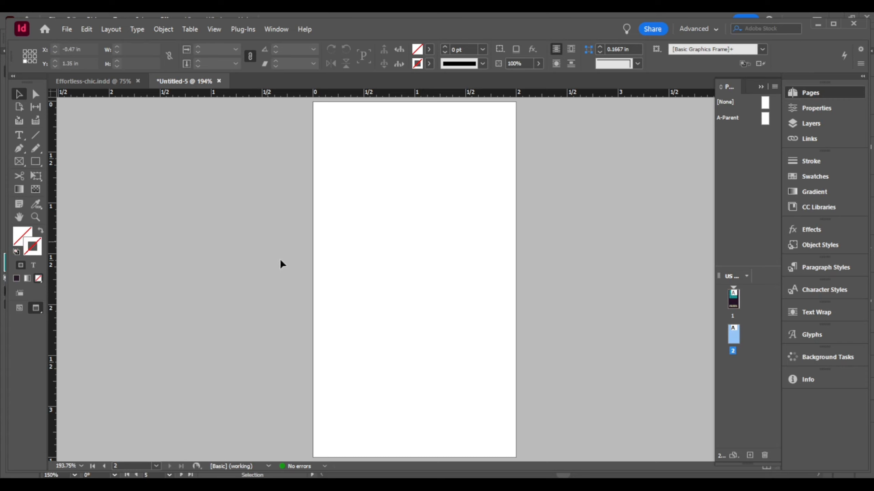
pyautogui.doubleClick(727, 305)
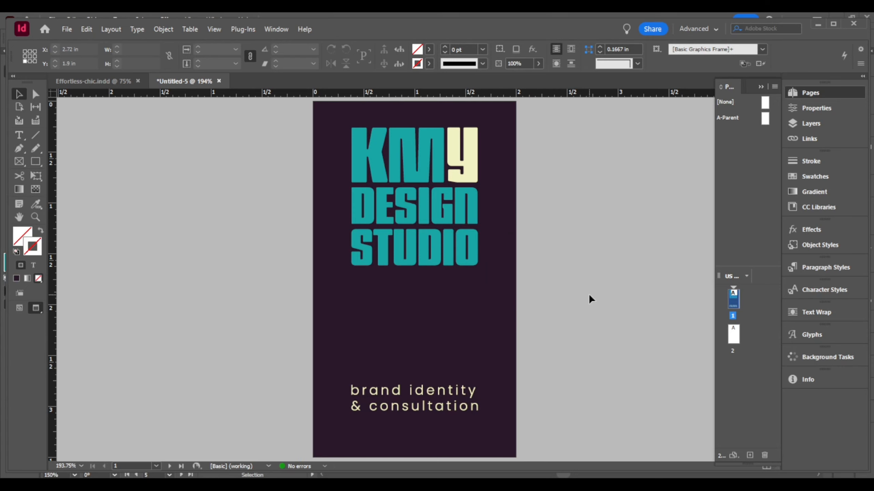
pyautogui.click(35, 308)
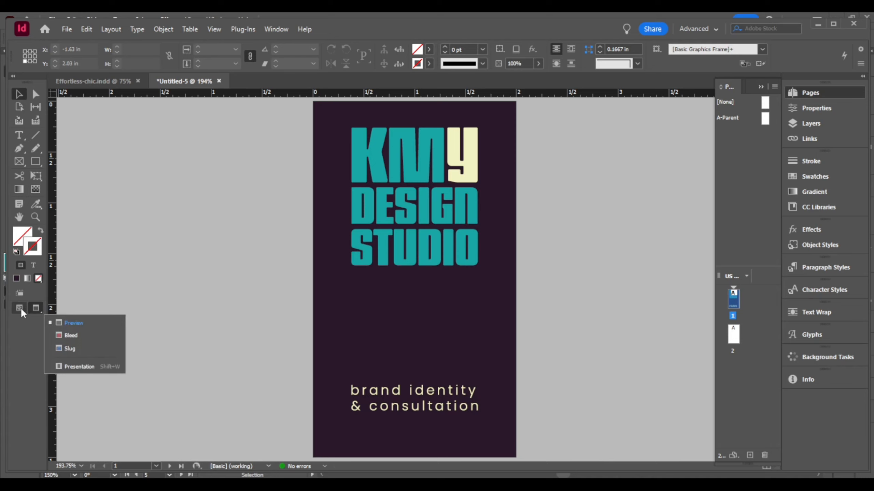
pyautogui.click(80, 334)
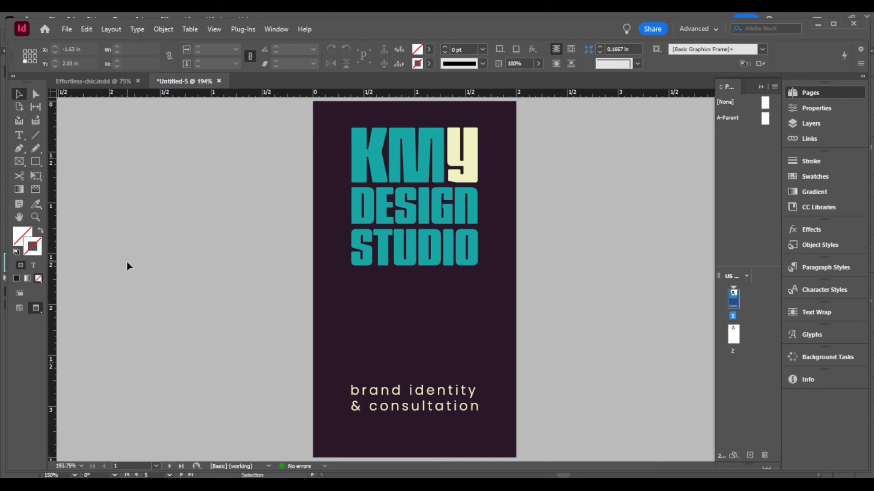
# - Compare the logo page in Preview and Normal screen modes, finishing in Normal mode with guides and bleed shown
pyautogui.press('w')
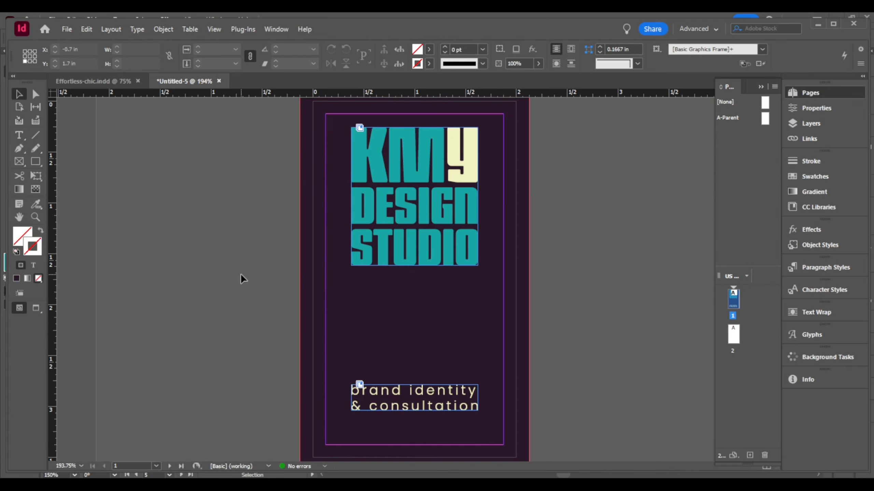
pyautogui.press('w')
pyautogui.press('w')
pyautogui.press('w')
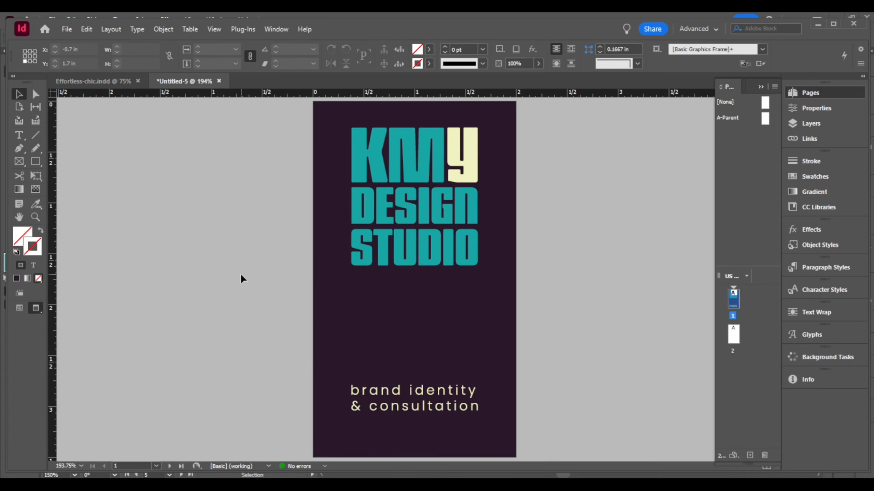
pyautogui.press('w')
pyautogui.press('w')
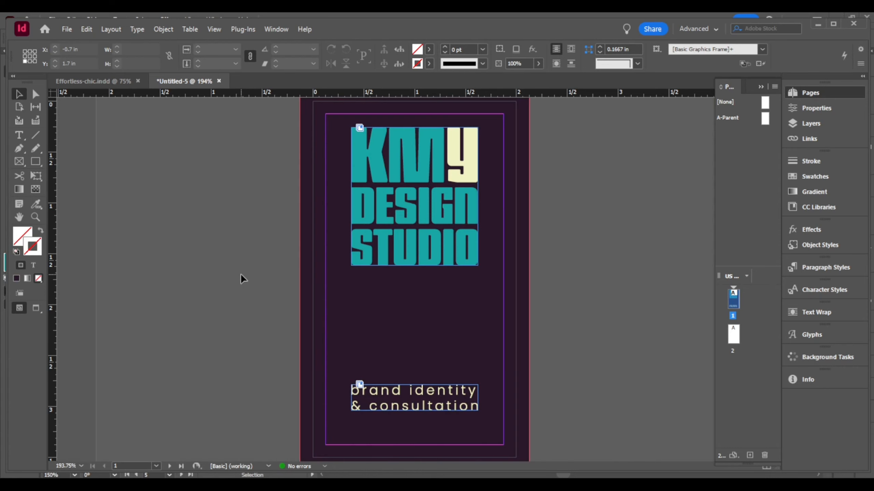
pyautogui.press('w')
pyautogui.press('w')
pyautogui.press('w')
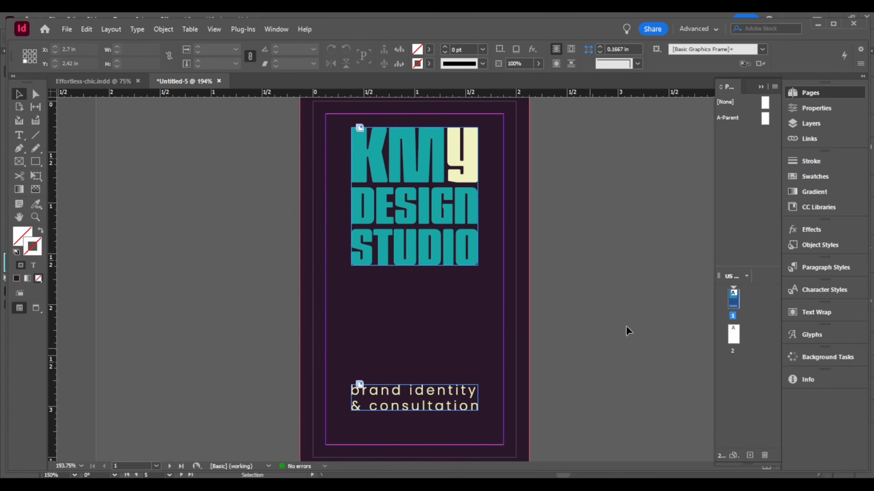
# - Place the library's WHO graphic near the top of page 2, about 1.46 in wide, and align it to the horizontal center
pyautogui.doubleClick(733, 334)
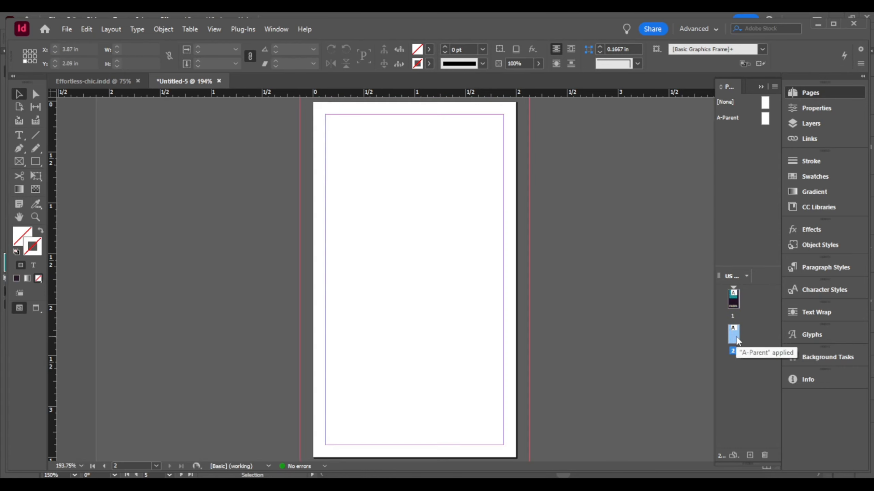
pyautogui.click(818, 207)
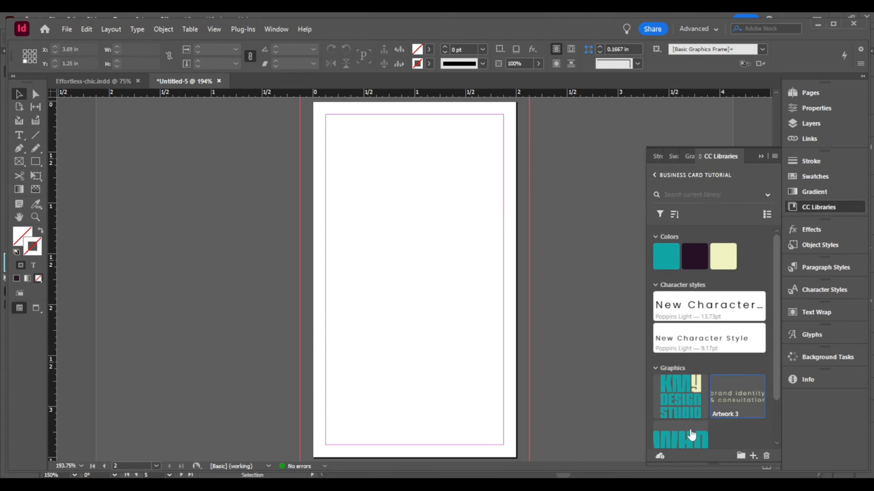
pyautogui.scroll(-2, 717, 360)
pyautogui.scroll(2, 722, 365)
pyautogui.moveTo(690, 439); pyautogui.dragTo(388, 151)
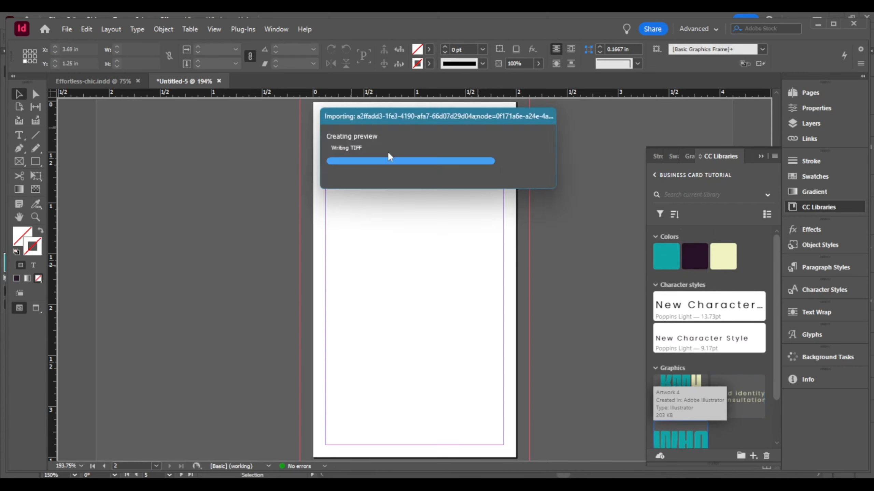
pyautogui.moveTo(338, 127); pyautogui.dragTo(489, 224)
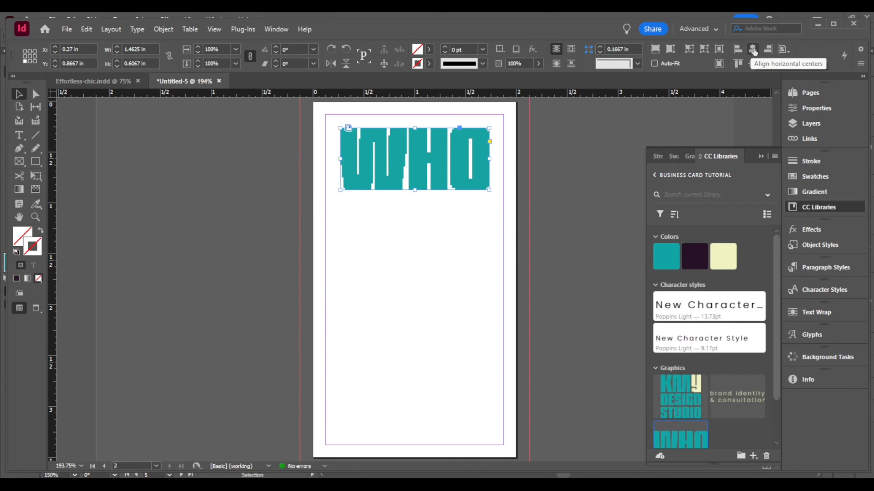
pyautogui.click(754, 53)
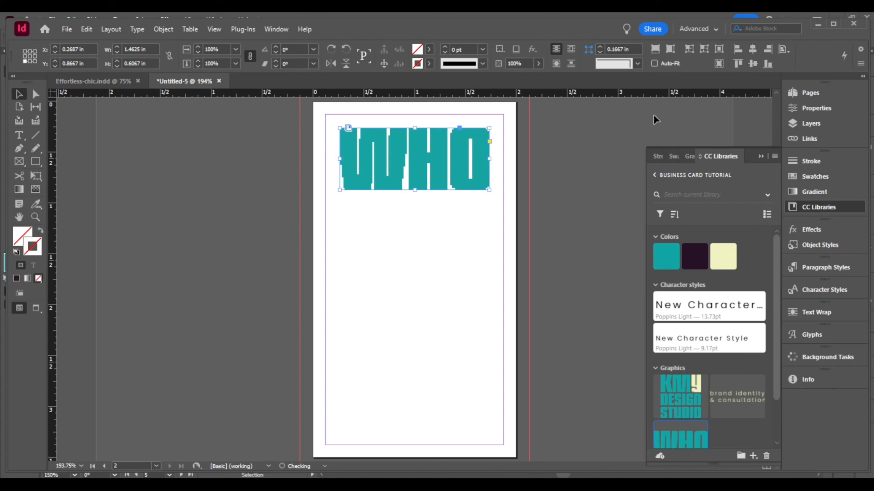
# - Set the display performance of the WHO graphic to High Quality Display and deselect it
pyautogui.rightClick(447, 159)
pyautogui.moveTo(529, 444)
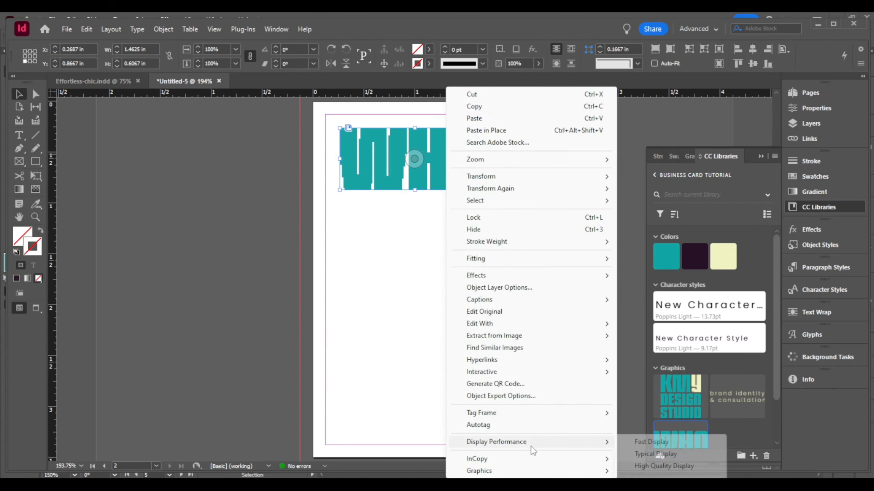
pyautogui.click(674, 468)
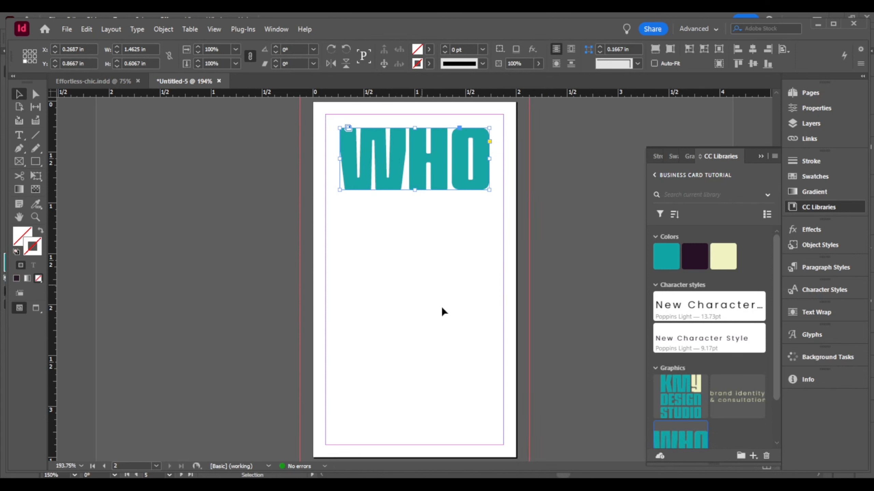
pyautogui.click(441, 310)
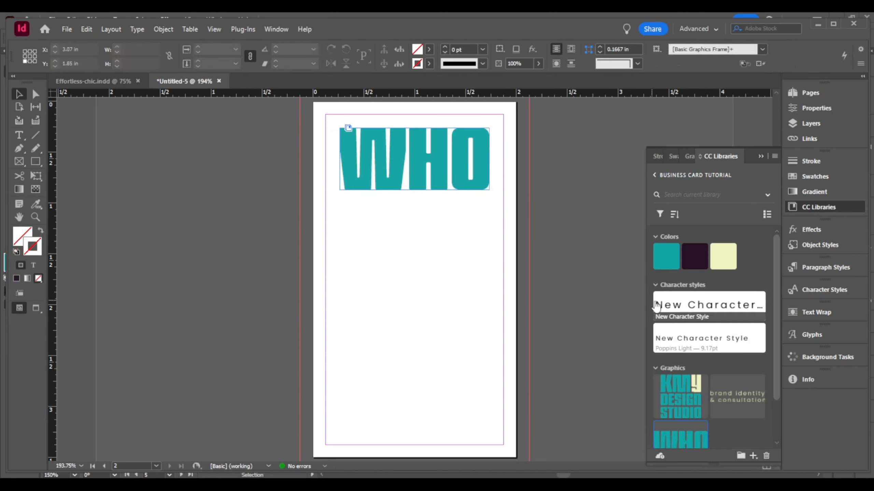
pyautogui.moveTo(658, 306)
pyautogui.moveTo(714, 305); pyautogui.dragTo(414, 276)
pyautogui.moveTo(364, 288); pyautogui.dragTo(700, 298)
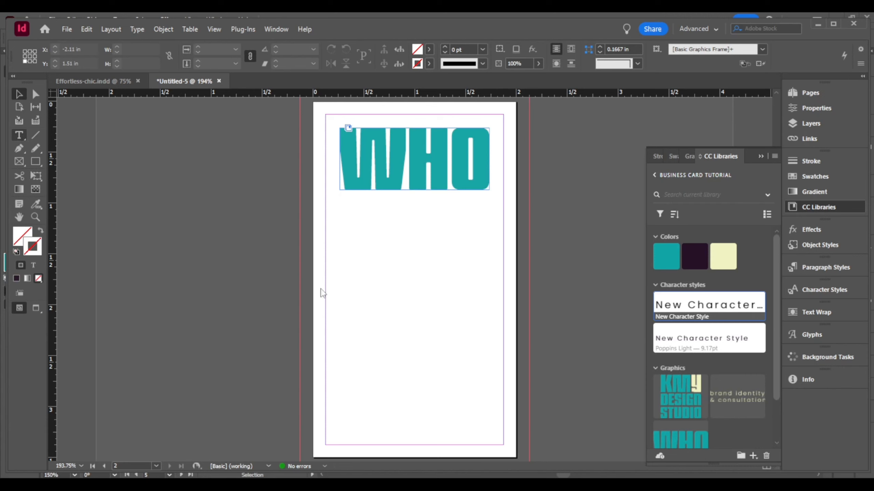
# - Create a text frame about 1.61 x 0.83 in below the WHO graphic containing the designer's full name and "Graphic designer" on separate lines
pyautogui.press('t')
pyautogui.moveTo(336, 255); pyautogui.dragTo(496, 336)
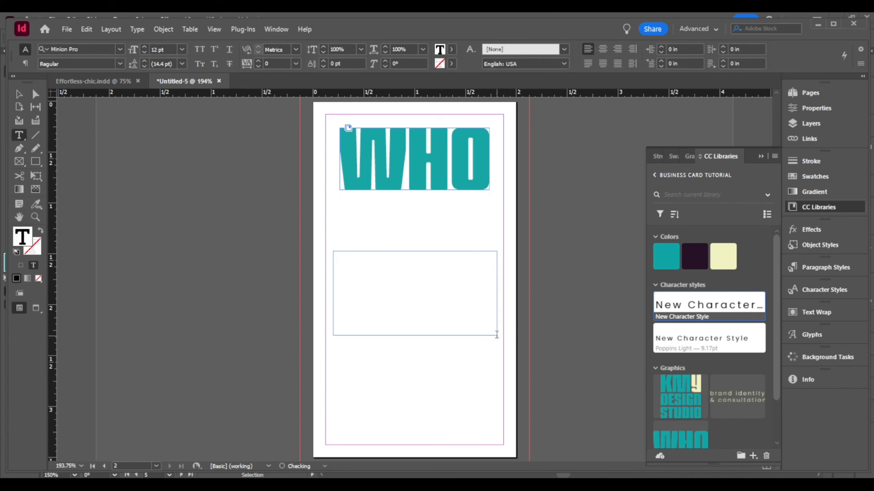
pyautogui.write('Jane Doe')
pyautogui.press('Return')
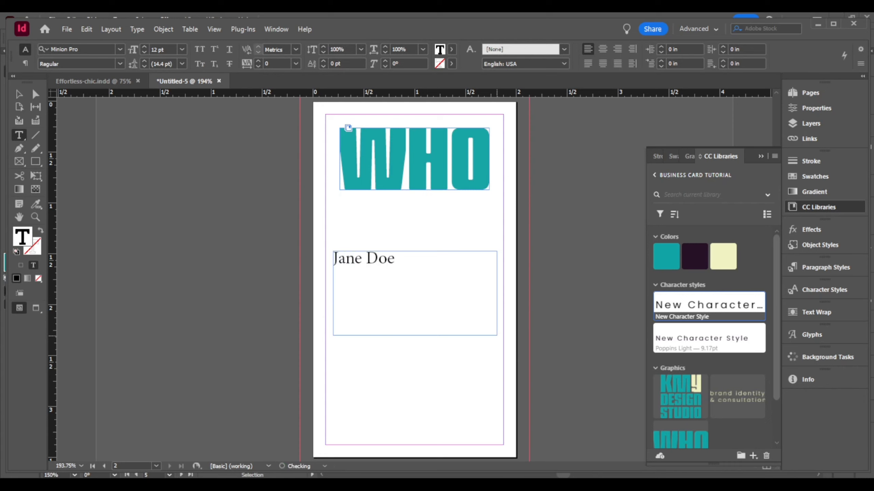
pyautogui.write('Graphic designer')
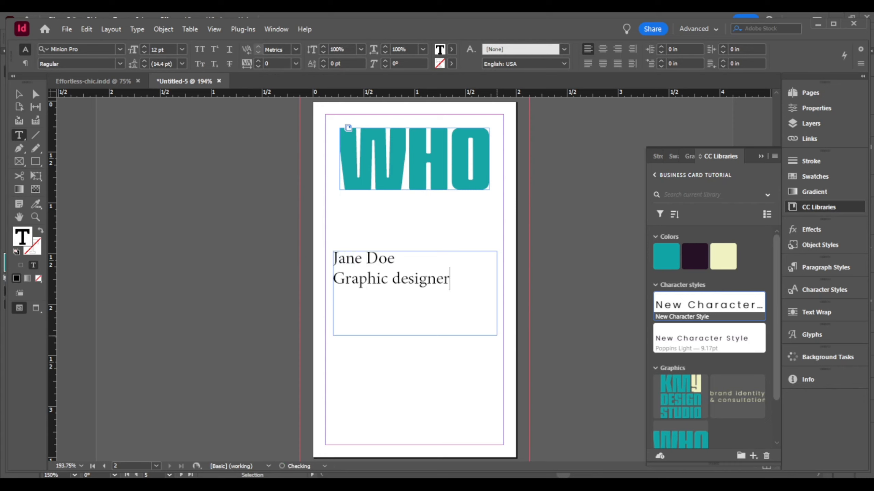
# - Apply the library's 13.73 pt Poppins Light character style to both the name and job title lines
pyautogui.hotkey('ctrl', 'a')
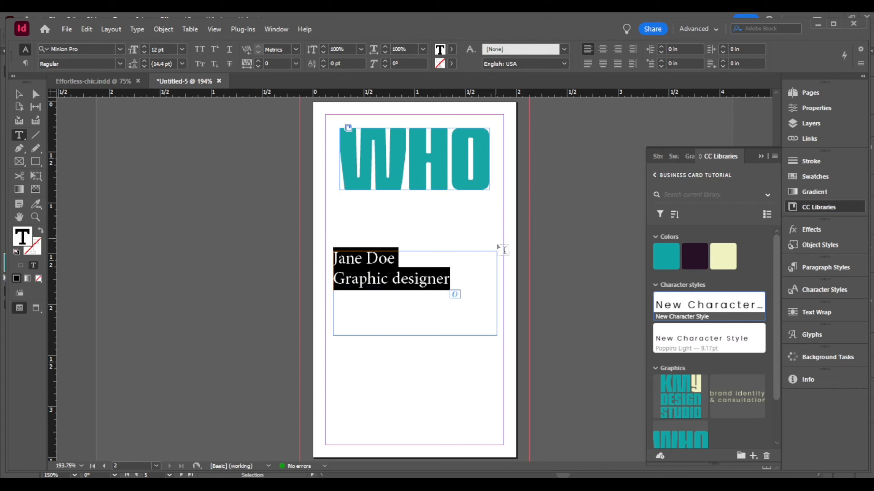
pyautogui.click(20, 94)
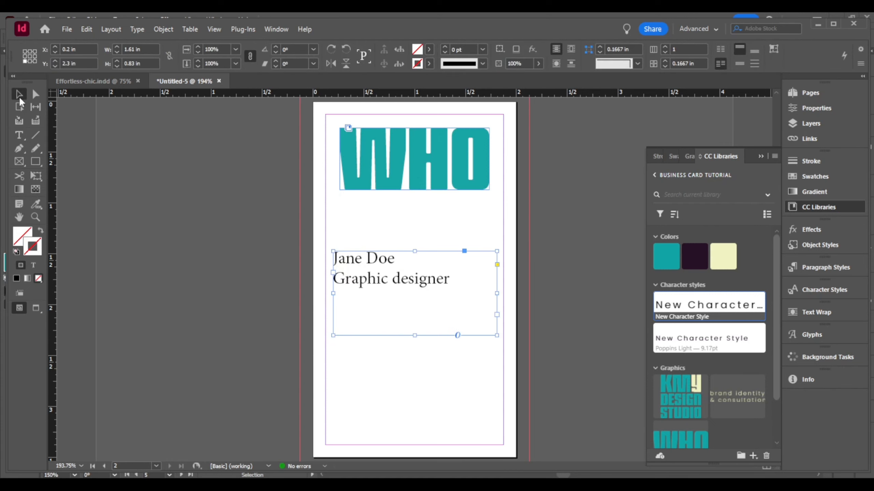
pyautogui.doubleClick(419, 282)
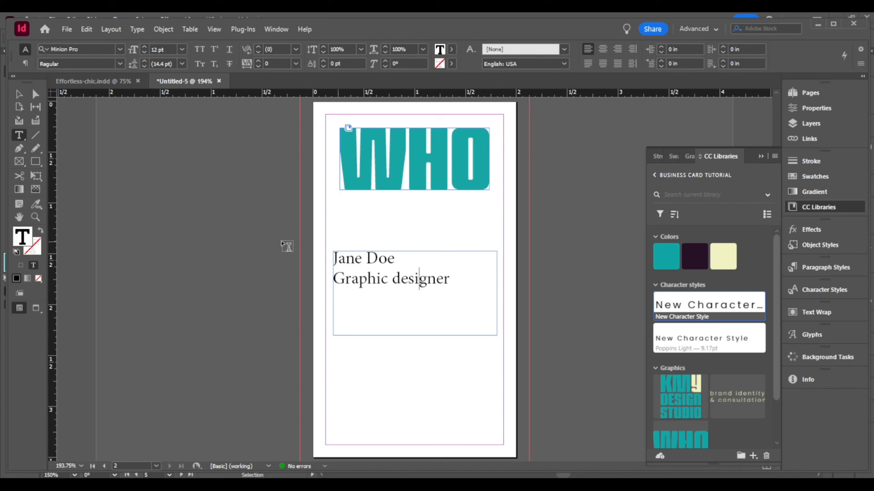
pyautogui.moveTo(450, 281); pyautogui.dragTo(331, 255)
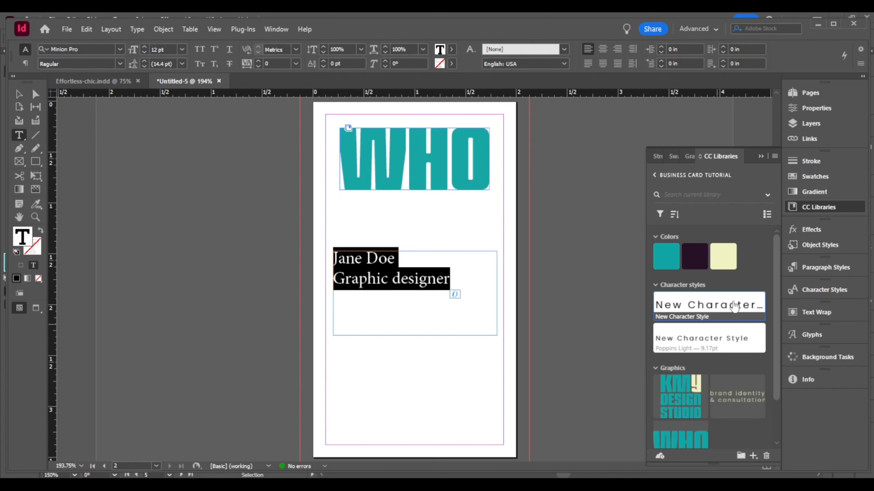
pyautogui.click(722, 302)
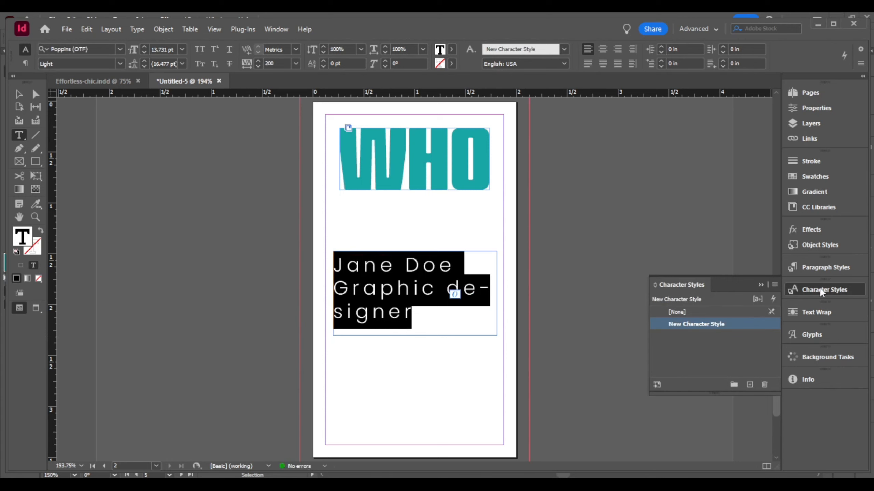
pyautogui.click(818, 206)
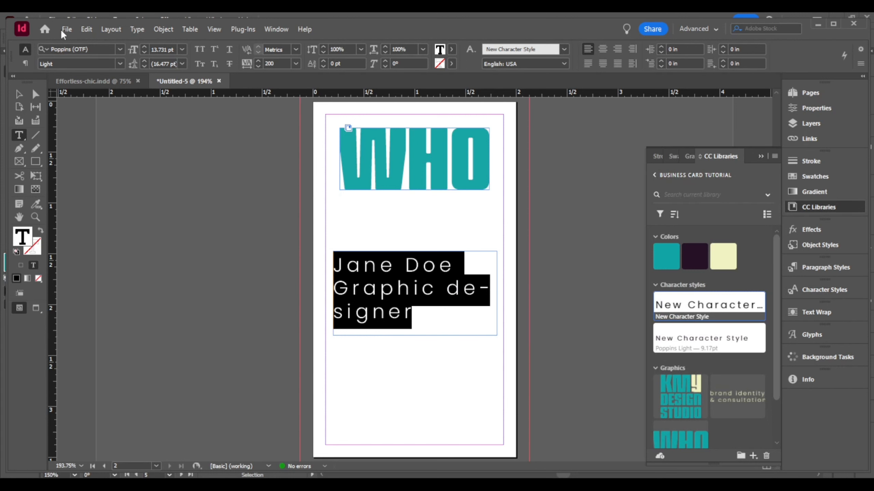
# - Search the fonts for poppins, preview the ExtraLight weight on both lines, and keep Poppins (OTF) Light
pyautogui.click(119, 50)
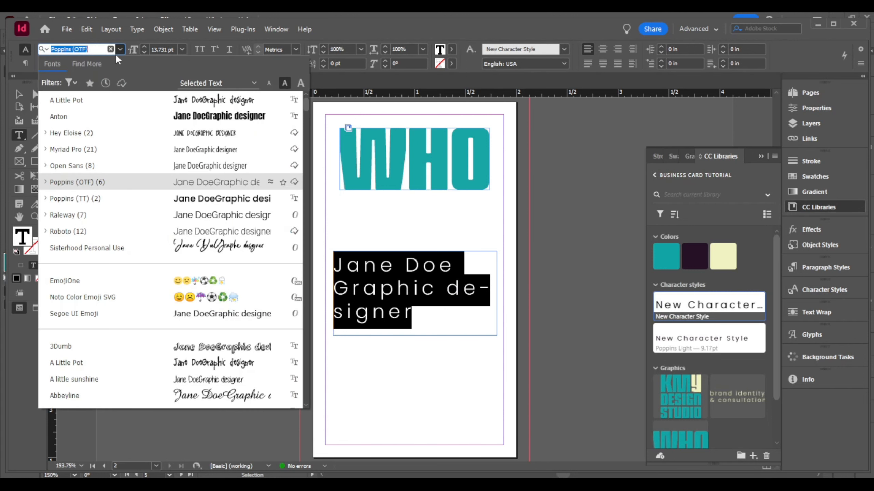
pyautogui.write('poppins')
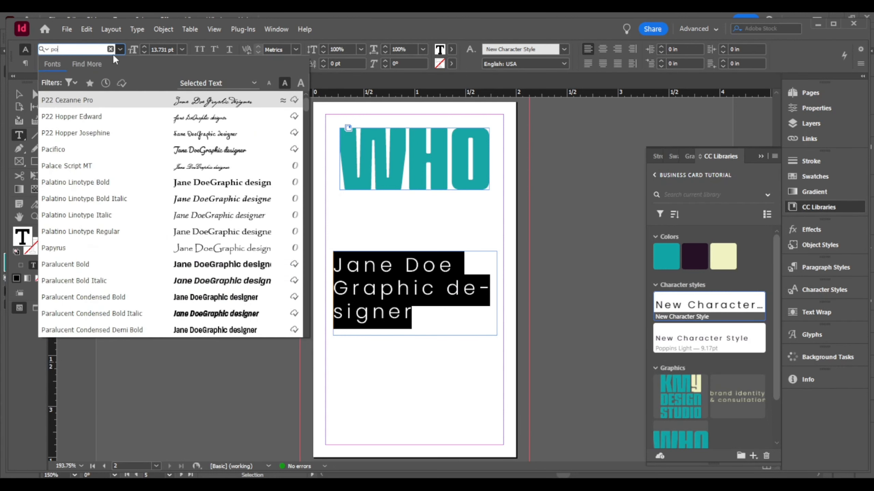
pyautogui.press('Down')
pyautogui.press('Down')
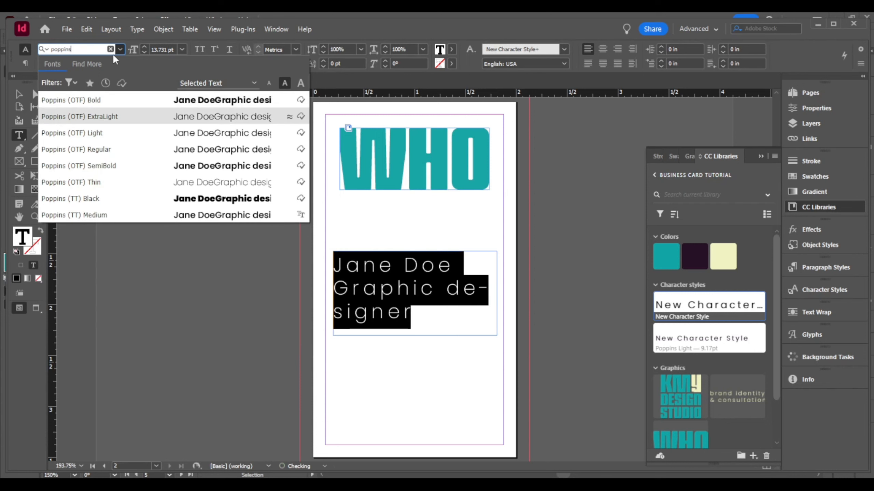
pyautogui.press('Return')
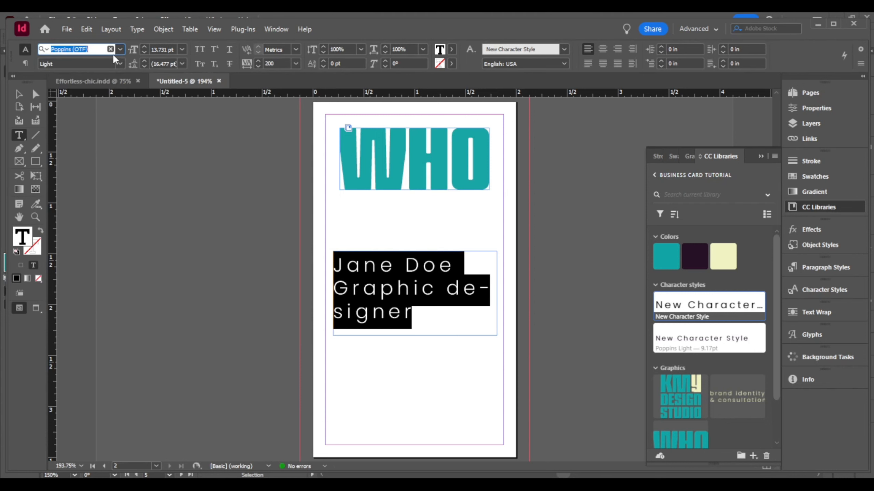
pyautogui.click(392, 278)
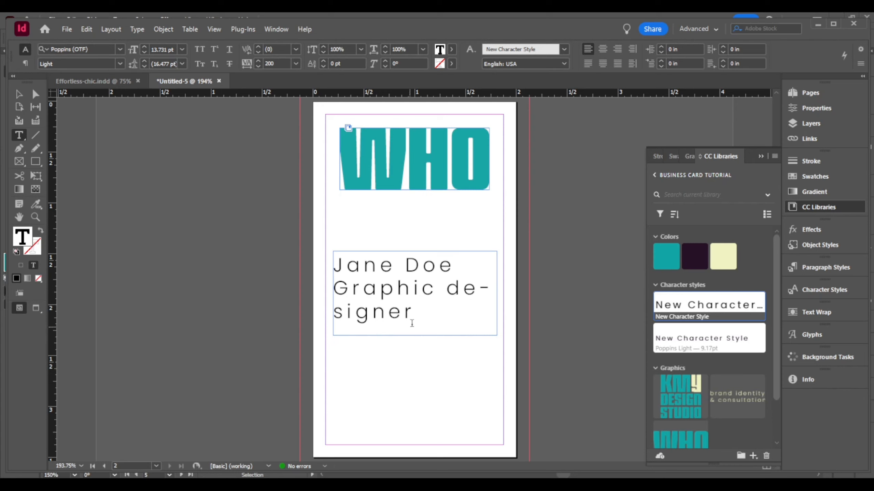
# - Reduce the font size of the "Graphic designer" line to 9 pt and the name line to 13 pt
pyautogui.moveTo(411, 322); pyautogui.dragTo(333, 281)
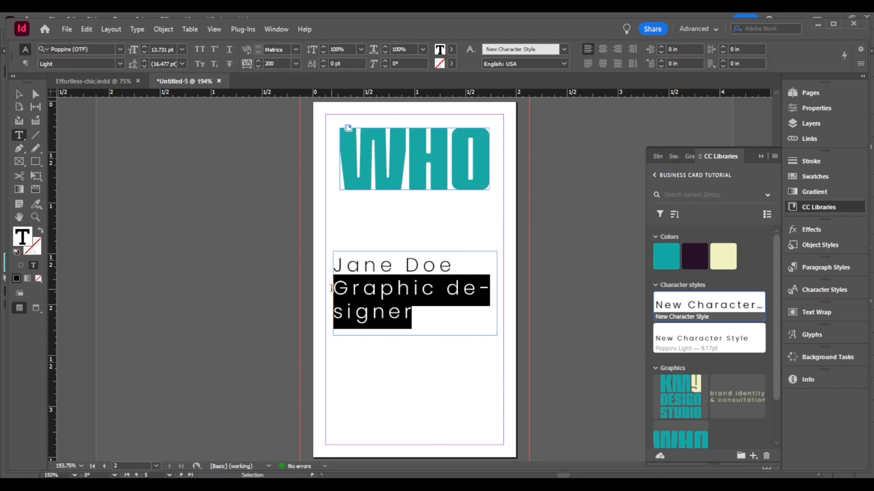
pyautogui.click(144, 52)
pyautogui.click(144, 53)
pyautogui.click(144, 52)
pyautogui.click(144, 52)
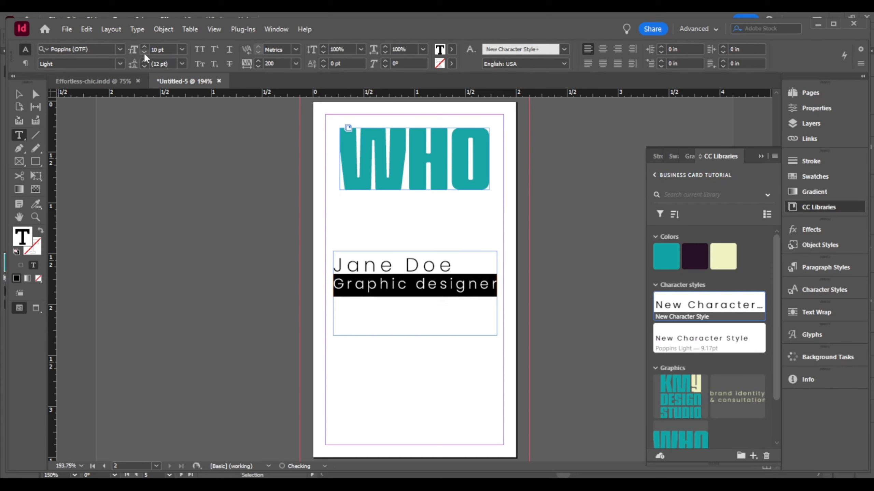
pyautogui.click(144, 52)
pyautogui.moveTo(451, 265); pyautogui.dragTo(318, 263)
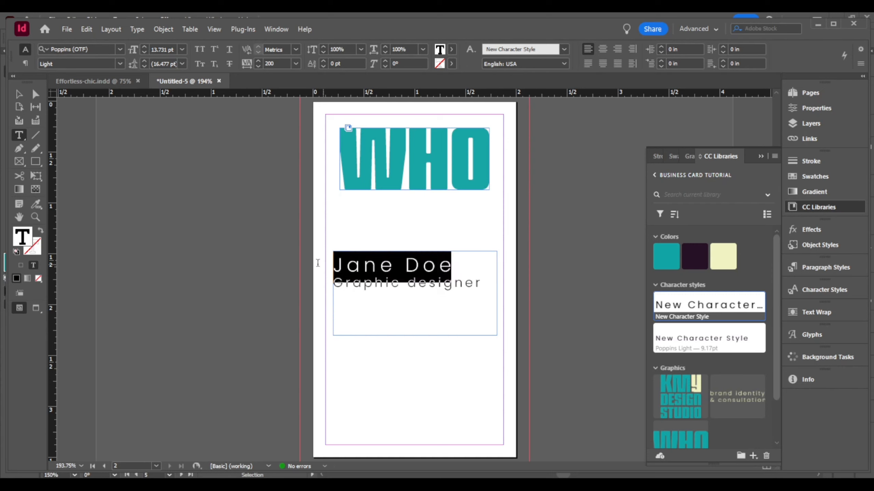
pyautogui.click(145, 52)
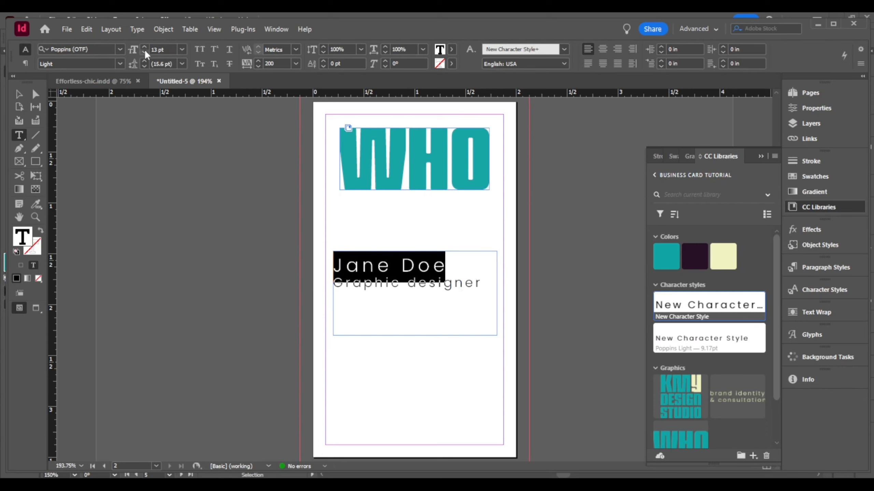
# - Reduce the name line to 12 pt and set both the name and job title lines to the Poppins Regular weight
pyautogui.click(145, 51)
pyautogui.click(482, 283)
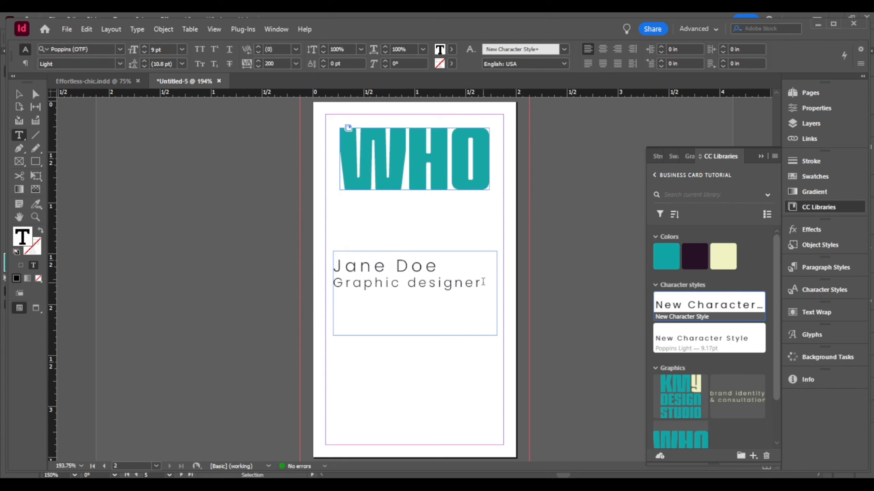
pyautogui.moveTo(483, 283); pyautogui.dragTo(349, 279)
pyautogui.press('Left')
pyautogui.hotkey('ctrl', 'a')
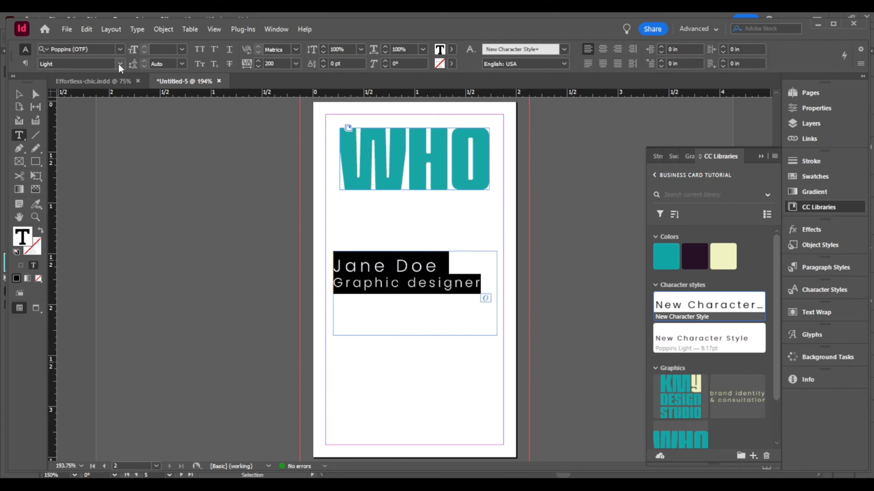
pyautogui.click(118, 64)
pyautogui.click(82, 111)
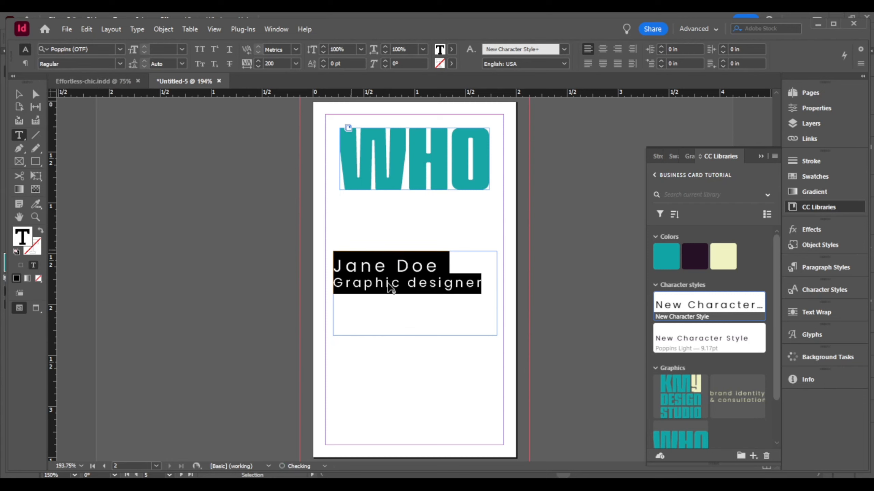
# - Center-align the name and job title lines within their text frame
pyautogui.click(414, 286)
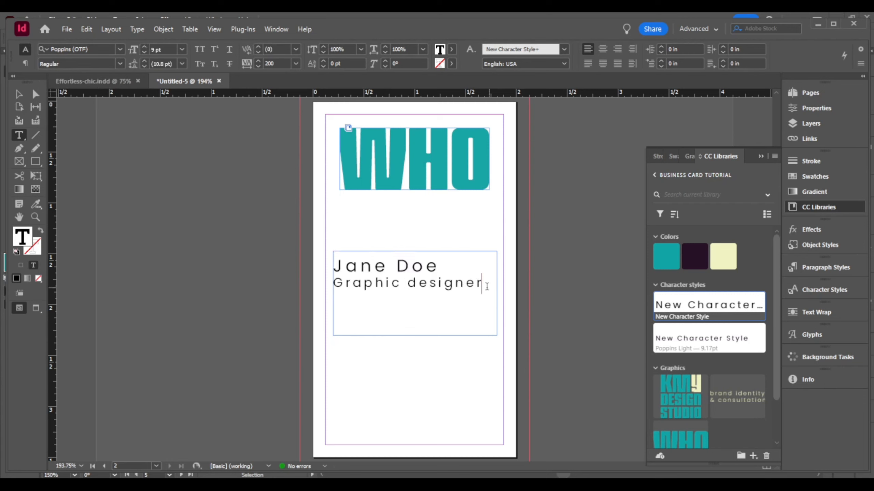
pyautogui.moveTo(483, 285); pyautogui.dragTo(337, 259)
pyautogui.click(602, 49)
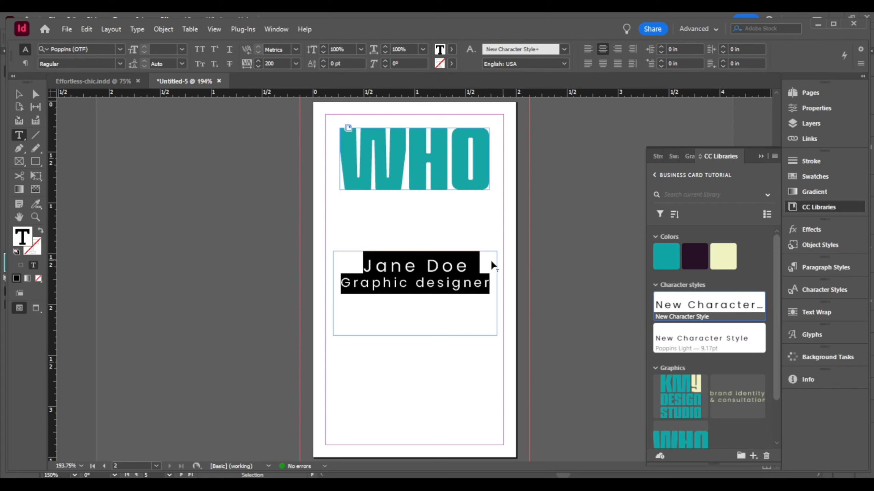
# - Increase the font size of the name line to 15 pt
pyautogui.click(476, 264)
pyautogui.moveTo(476, 264); pyautogui.dragTo(480, 268)
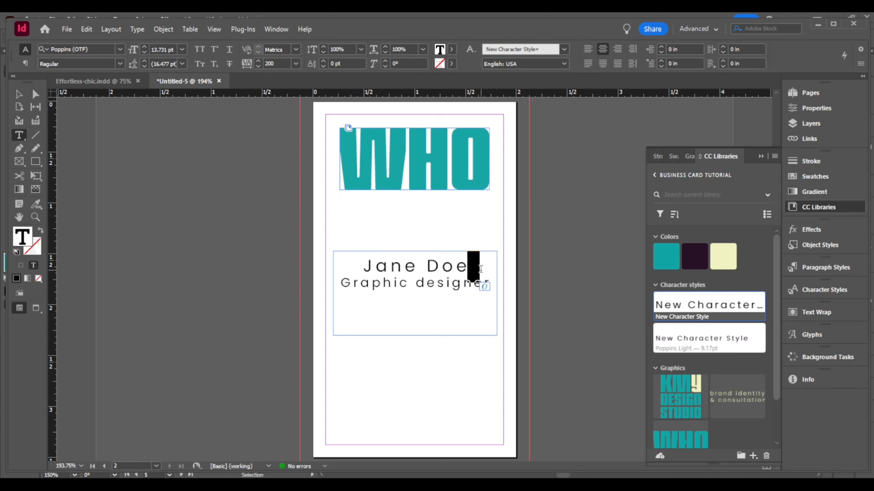
pyautogui.moveTo(490, 283); pyautogui.dragTo(331, 283)
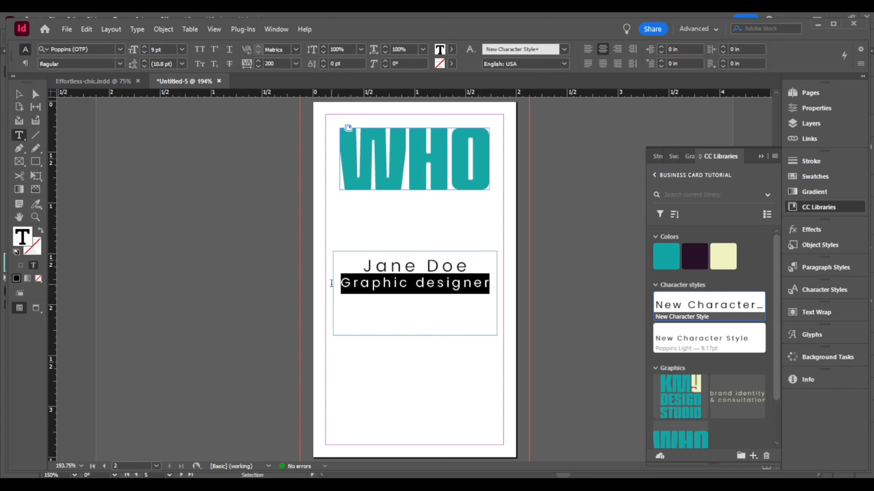
pyautogui.click(121, 61)
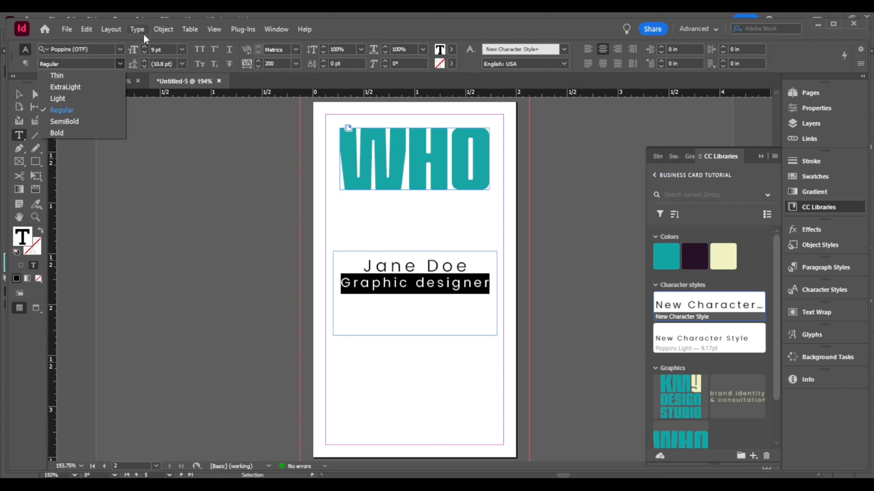
pyautogui.click(163, 49)
pyautogui.moveTo(163, 49); pyautogui.dragTo(132, 56)
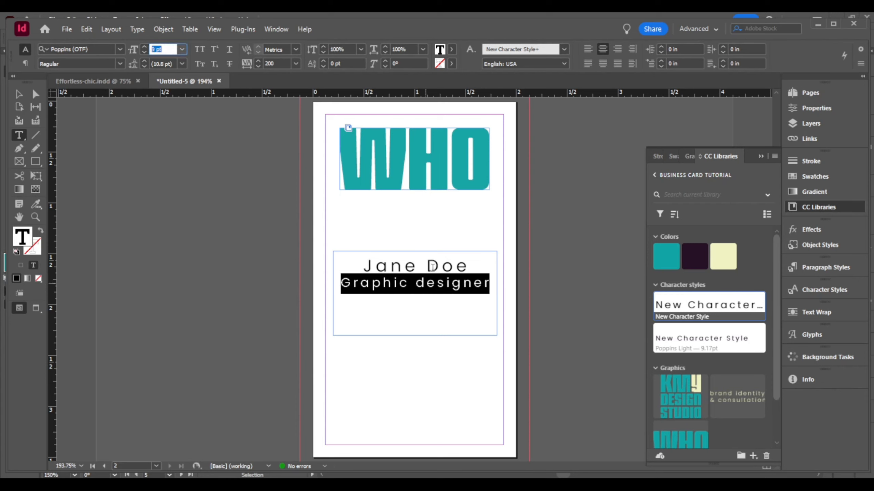
pyautogui.click(476, 281)
pyautogui.tripleClick(468, 265)
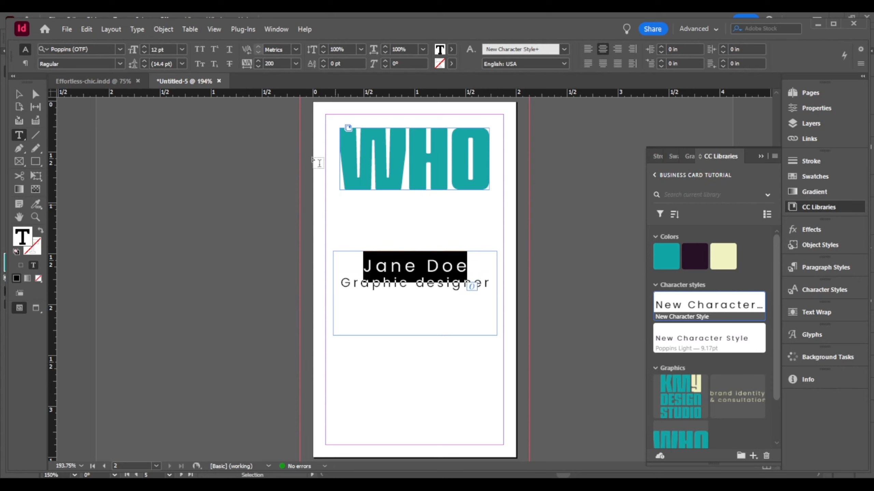
pyautogui.click(144, 46)
pyautogui.click(144, 46)
pyautogui.click(144, 46)
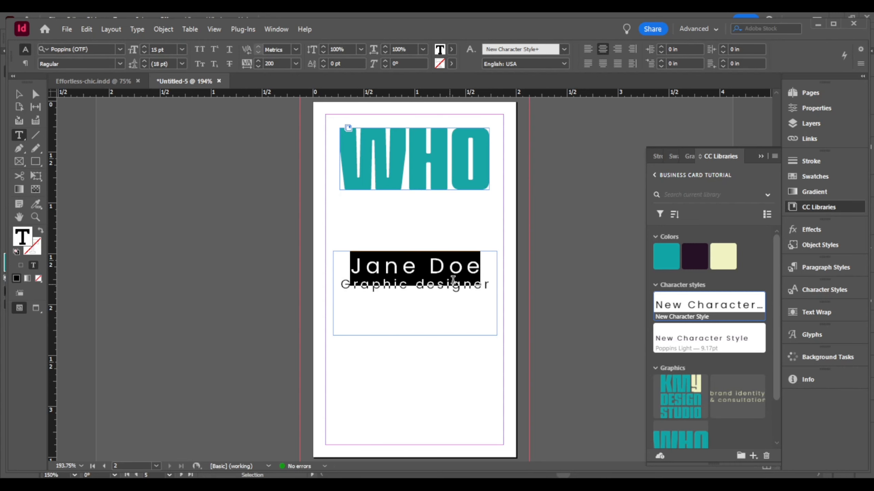
# - Apply the library's dark purple color #261126 to both the name and job title lines
pyautogui.moveTo(490, 285); pyautogui.dragTo(377, 271)
pyautogui.hotkey('ctrl', 'a')
pyautogui.scroll(10, 455, 268)
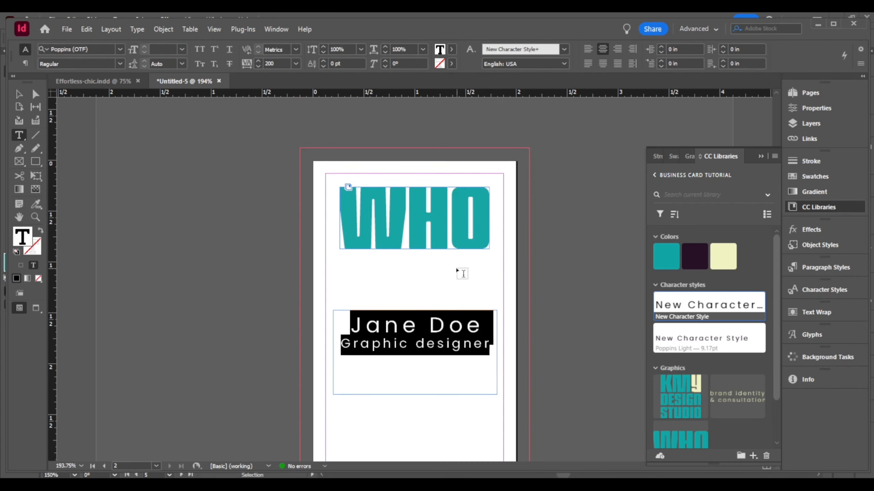
pyautogui.scroll(-10, 468, 206)
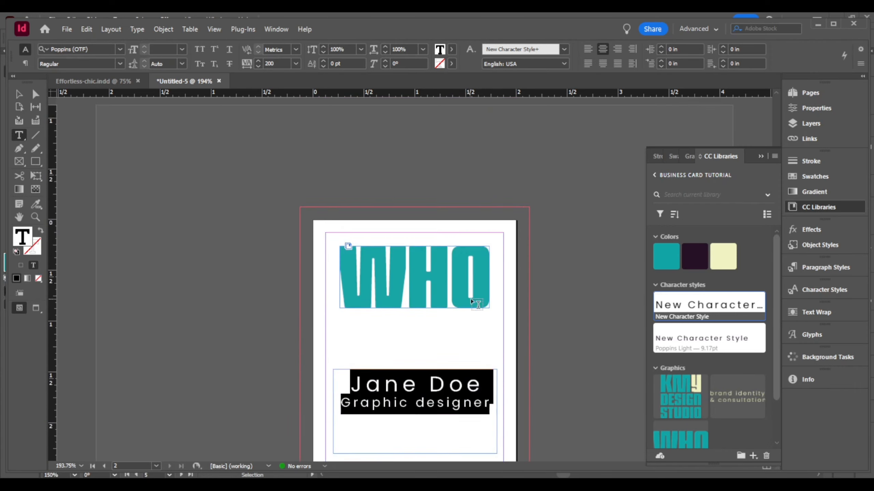
pyautogui.click(696, 258)
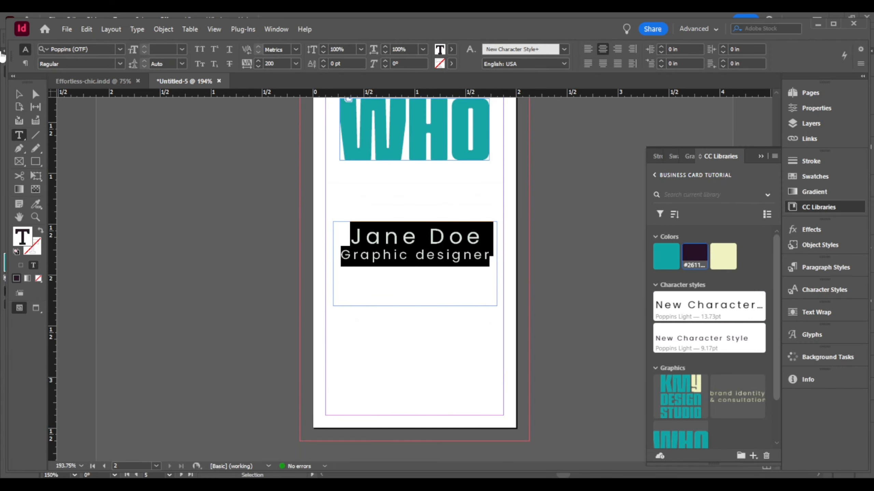
# - Check which fill swatch is applied to the name and job title text
pyautogui.click(17, 93)
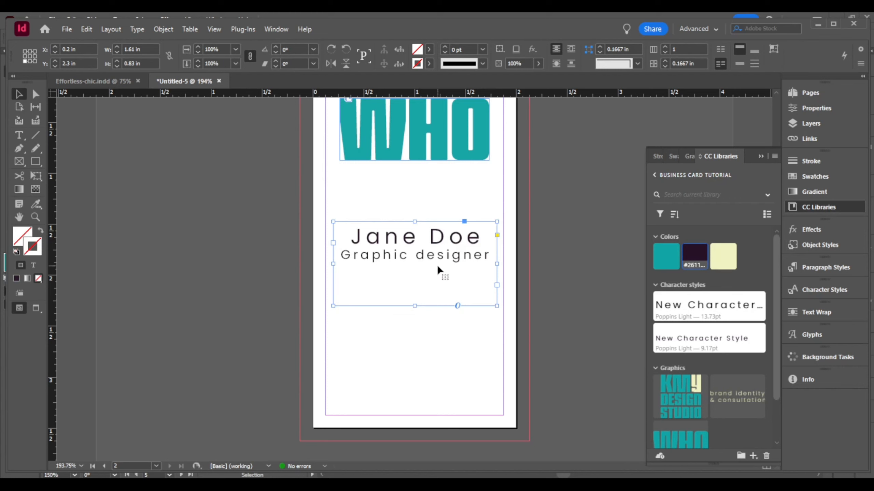
pyautogui.doubleClick(446, 261)
pyautogui.moveTo(489, 257); pyautogui.dragTo(344, 222)
pyautogui.click(450, 49)
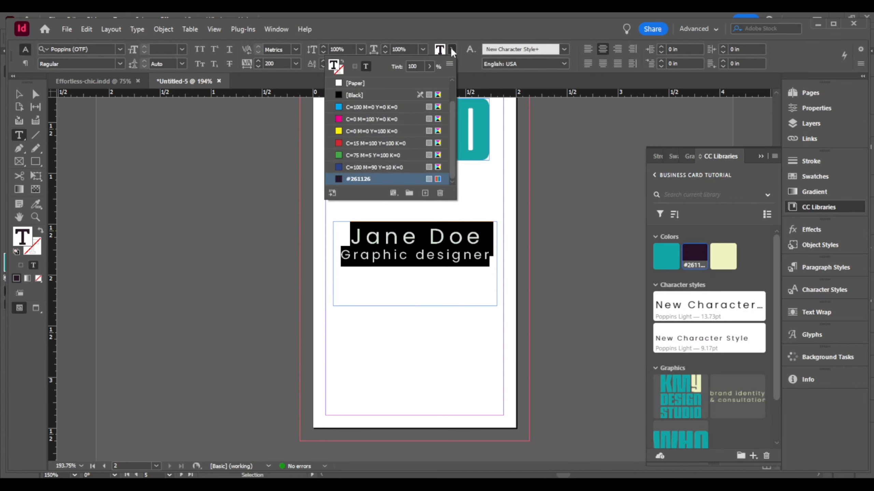
pyautogui.scroll(1, 421, 152)
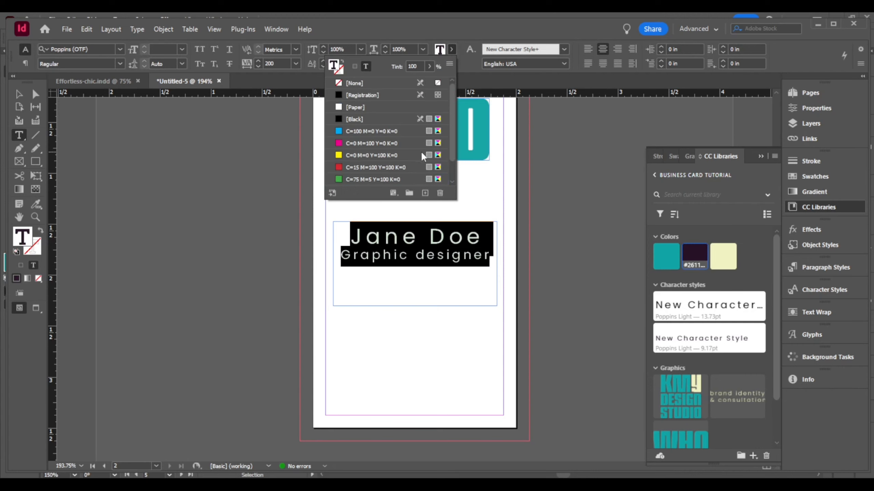
pyautogui.click(452, 47)
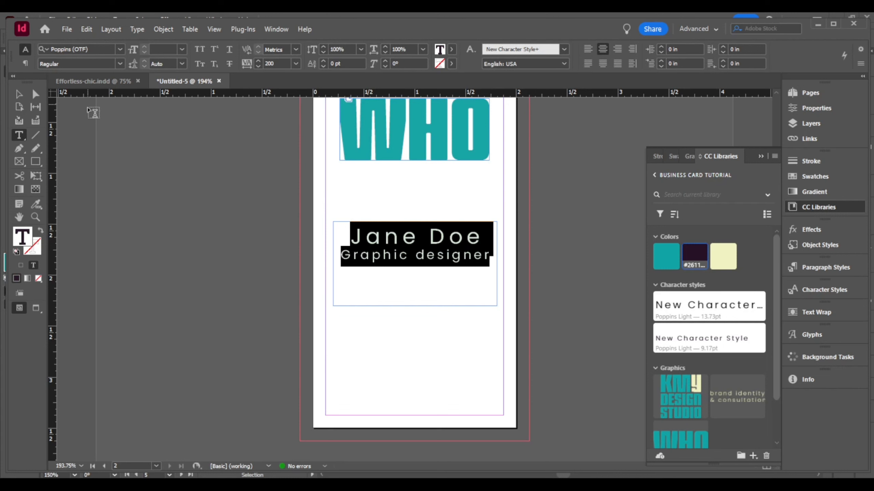
# - Fit the name and title frame to its content and widen it to 1.75 in, reaching both side margins
pyautogui.click(19, 94)
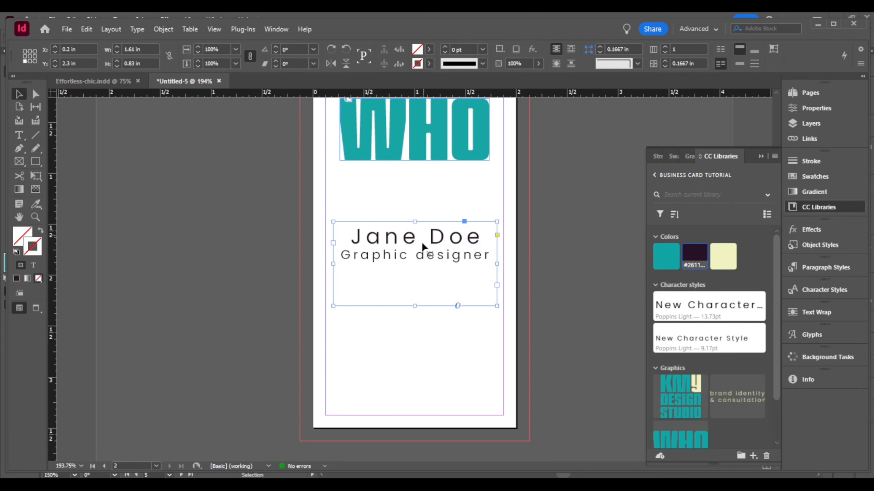
pyautogui.click(773, 49)
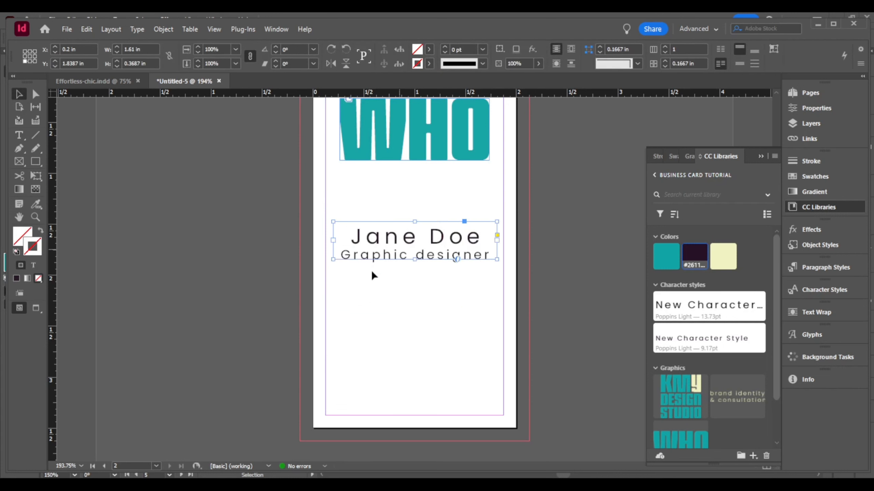
pyautogui.moveTo(333, 240); pyautogui.dragTo(324, 240)
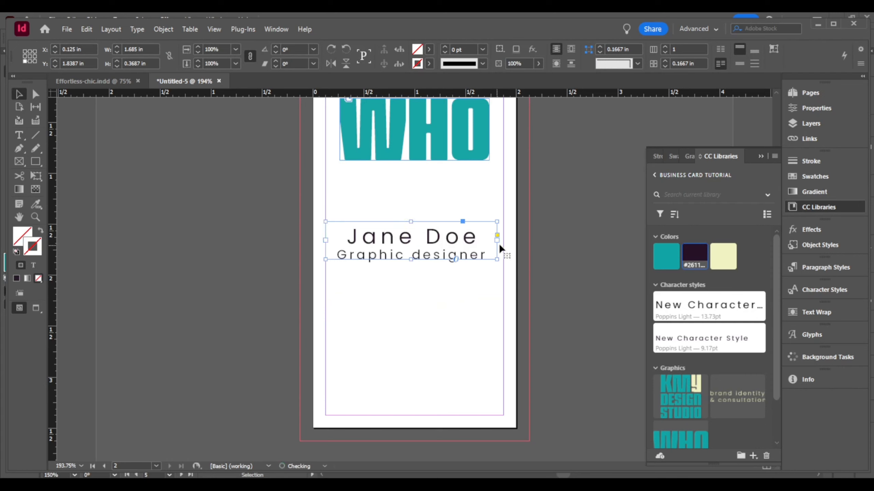
pyautogui.moveTo(496, 241); pyautogui.dragTo(503, 240)
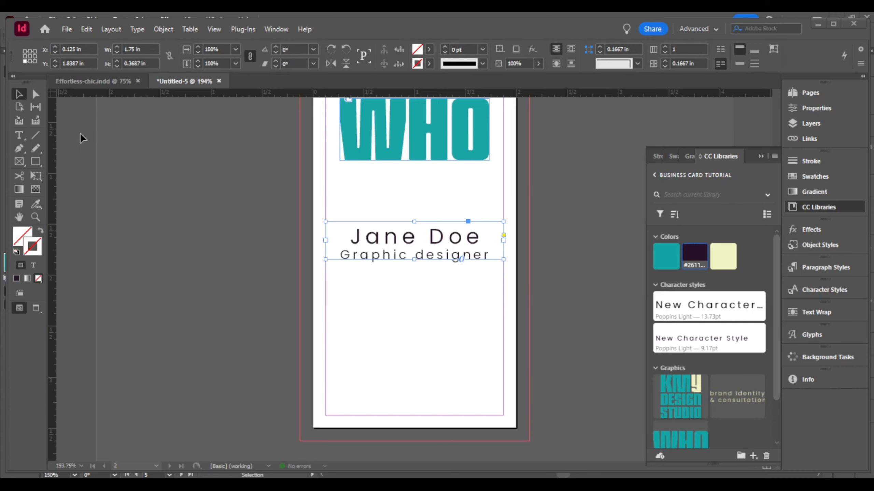
# - Create a 1.75 x 0.575 in text frame at the card's bottom margin containing the contact's phone number and e-mail on separate lines
pyautogui.click(20, 136)
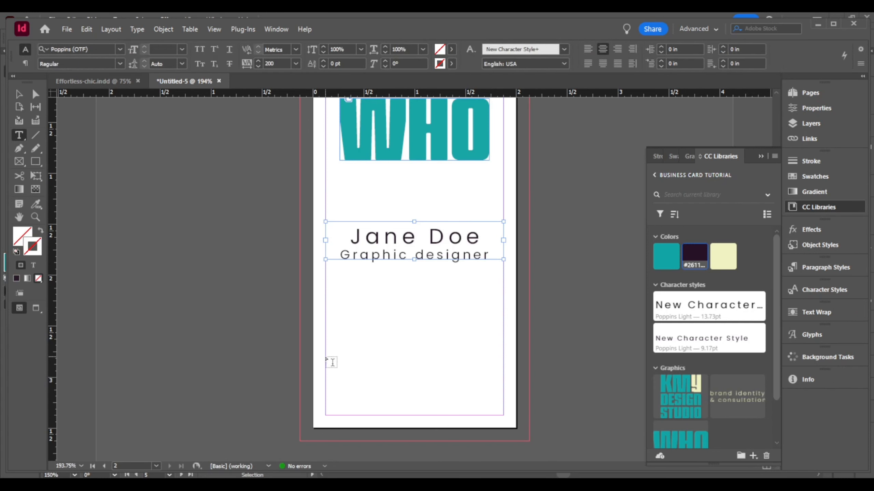
pyautogui.moveTo(326, 357); pyautogui.dragTo(504, 415)
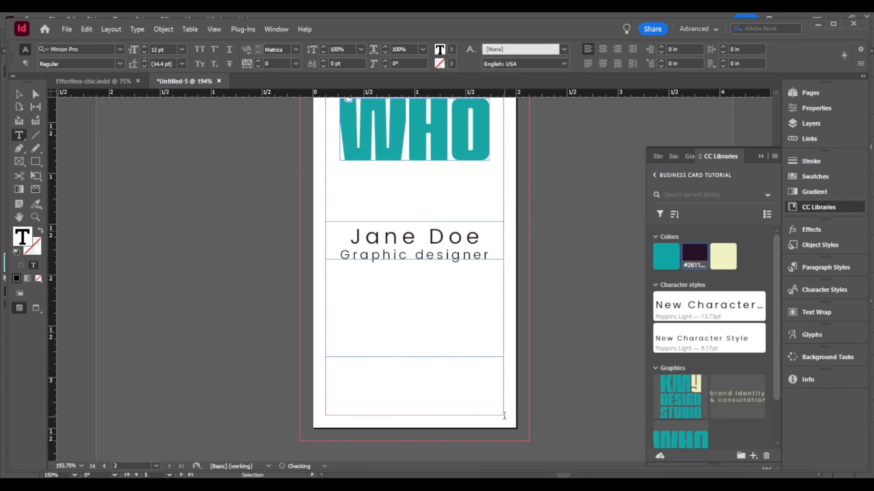
pyautogui.write('000-123-4567')
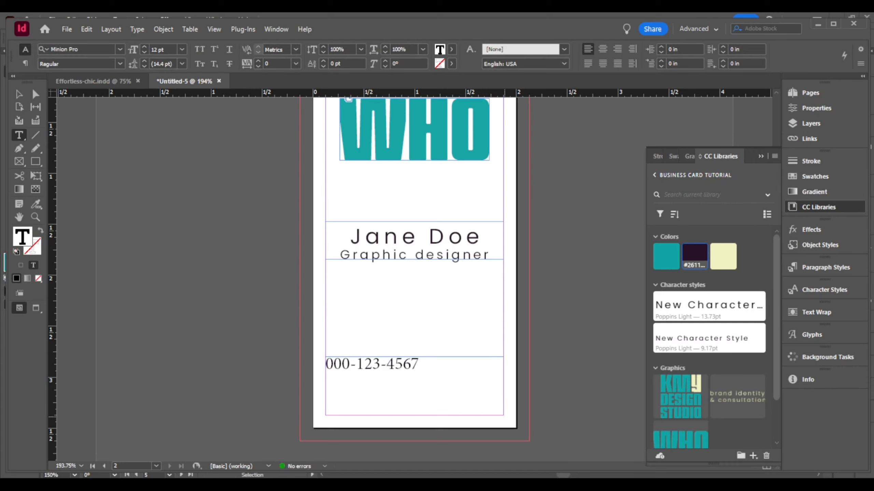
pyautogui.press('Return')
pyautogui.write('email@somewhere')
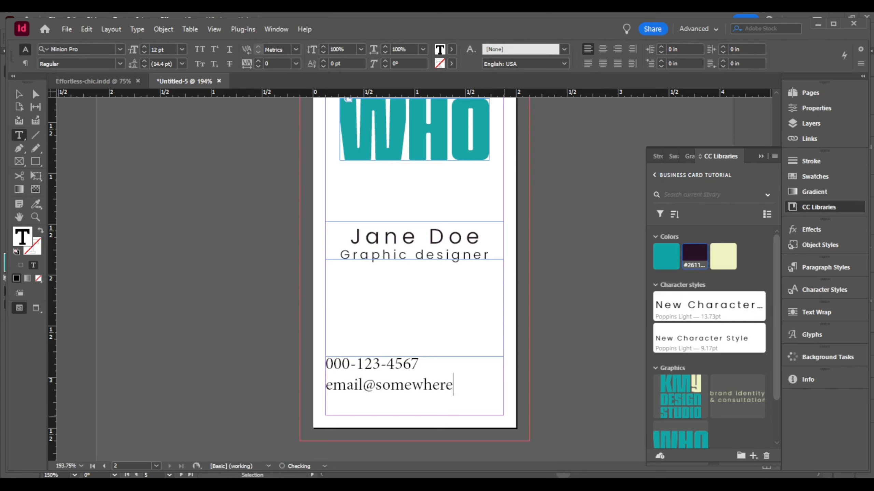
pyautogui.write('.com')
pyautogui.hotkey('ctrl', 'a')
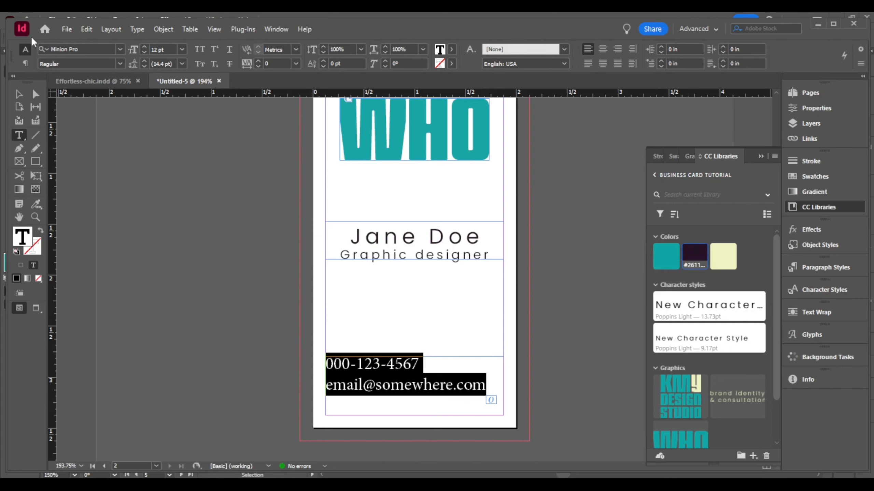
pyautogui.moveTo(38, 206); pyautogui.dragTo(84, 227)
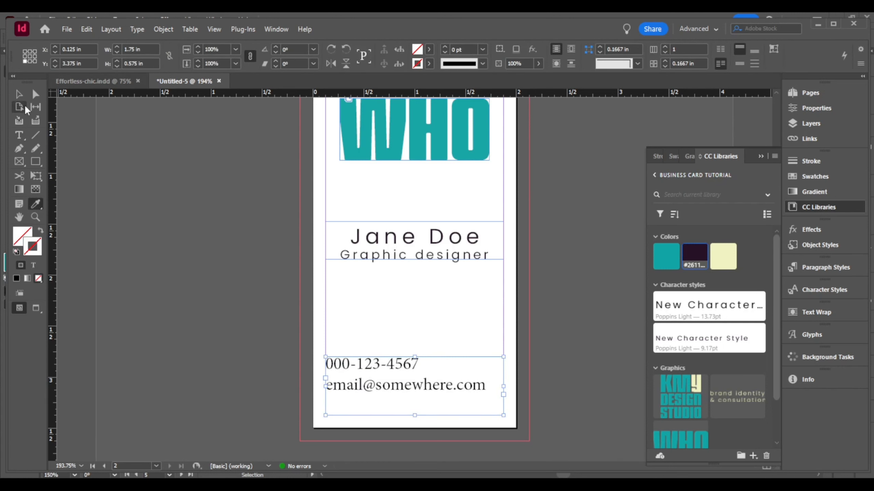
pyautogui.click(19, 94)
pyautogui.doubleClick(360, 386)
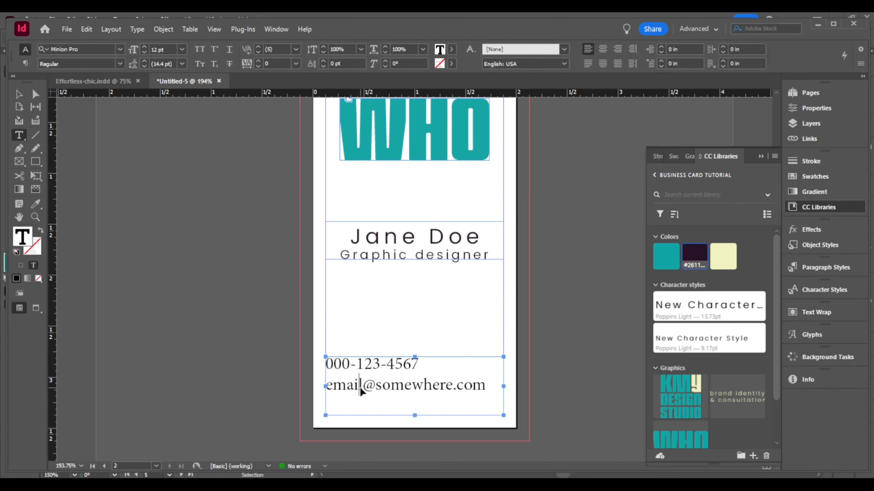
pyautogui.hotkey('ctrl', 'a')
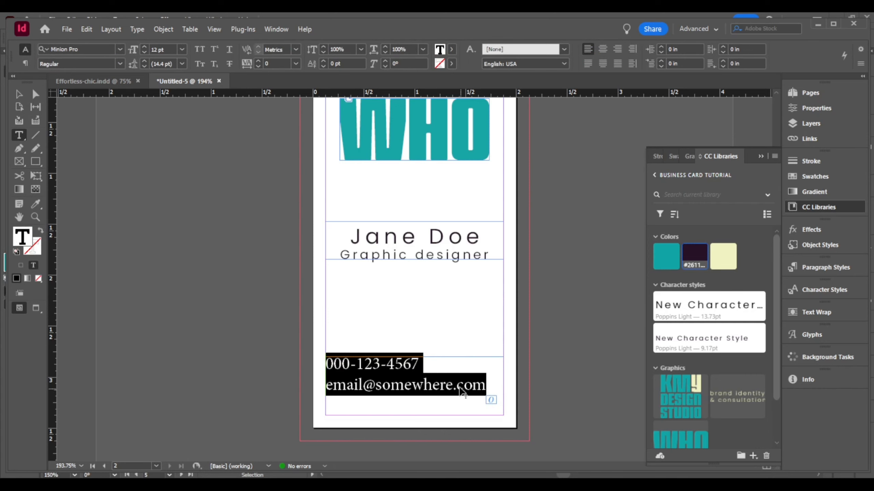
pyautogui.click(459, 387)
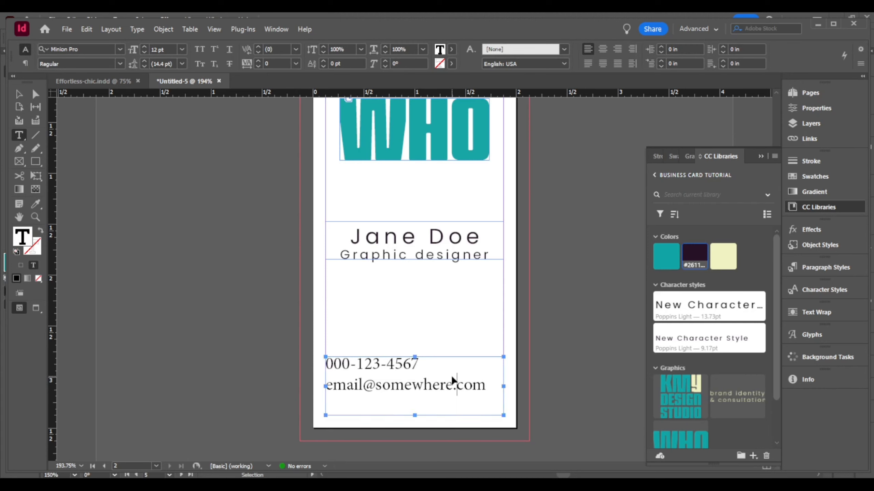
# - Copy the "Graphic designer" line's formatting onto both contact lines with the Eyedropper tool
pyautogui.hotkey('ctrl', 'a')
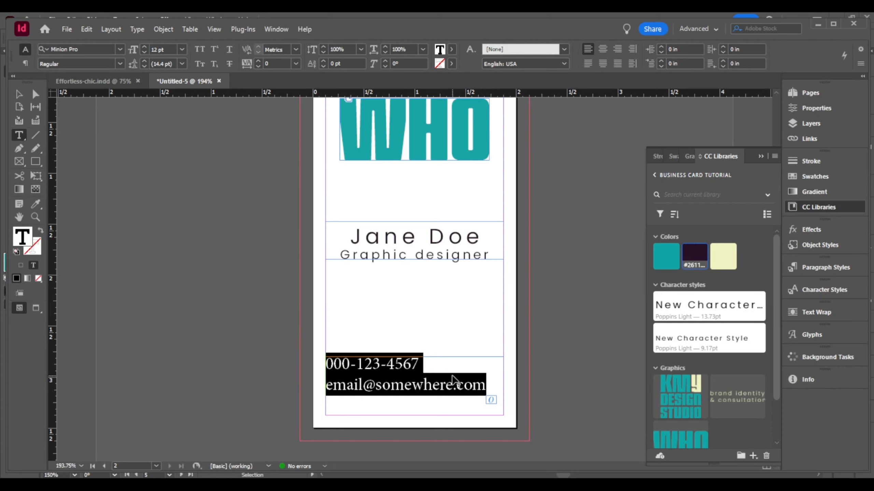
pyautogui.click(35, 204)
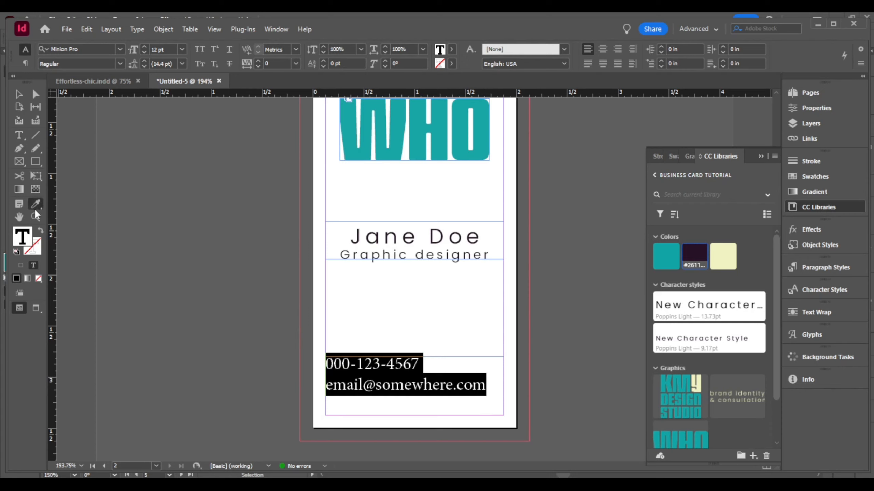
pyautogui.click(414, 254)
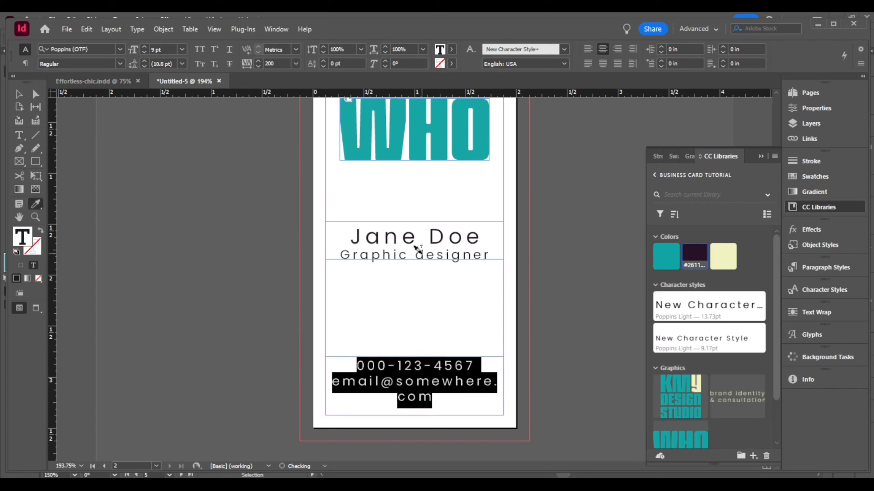
pyautogui.click(18, 94)
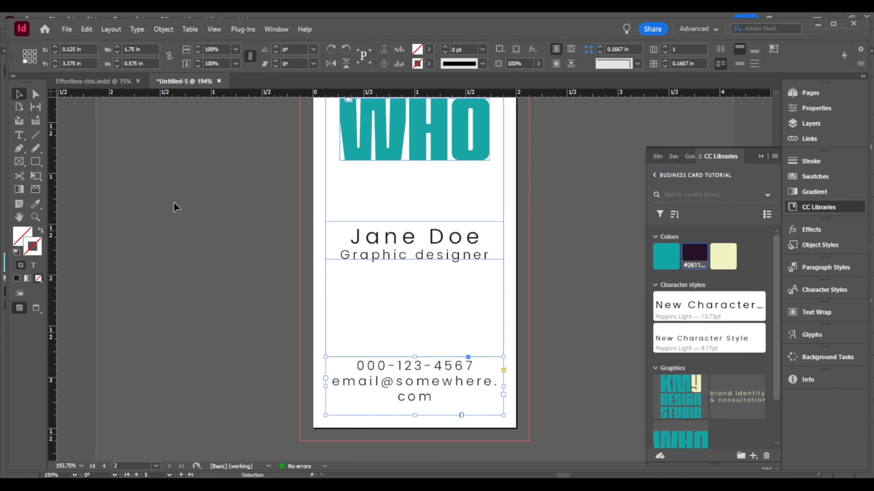
# - Reduce the e-mail line's font size to 8 pt and its tracking to 170 so it fits on one line
pyautogui.doubleClick(407, 379)
pyautogui.click(406, 380)
pyautogui.moveTo(434, 402); pyautogui.dragTo(331, 379)
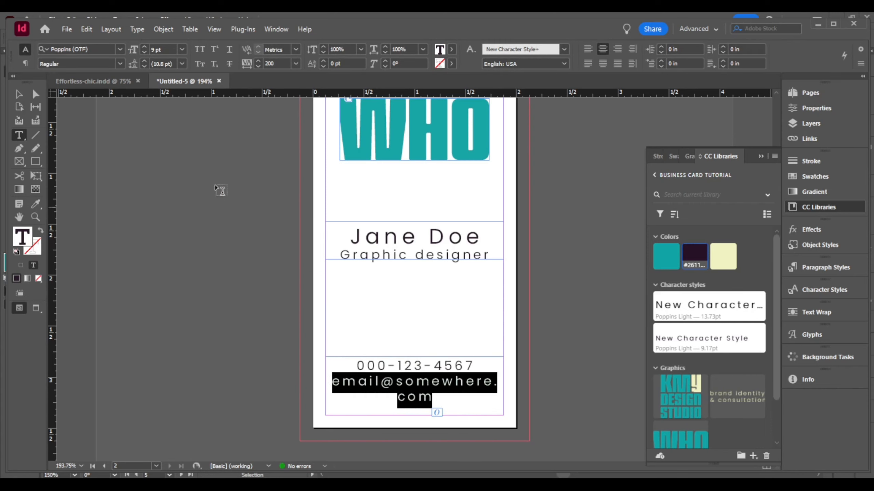
pyautogui.click(145, 53)
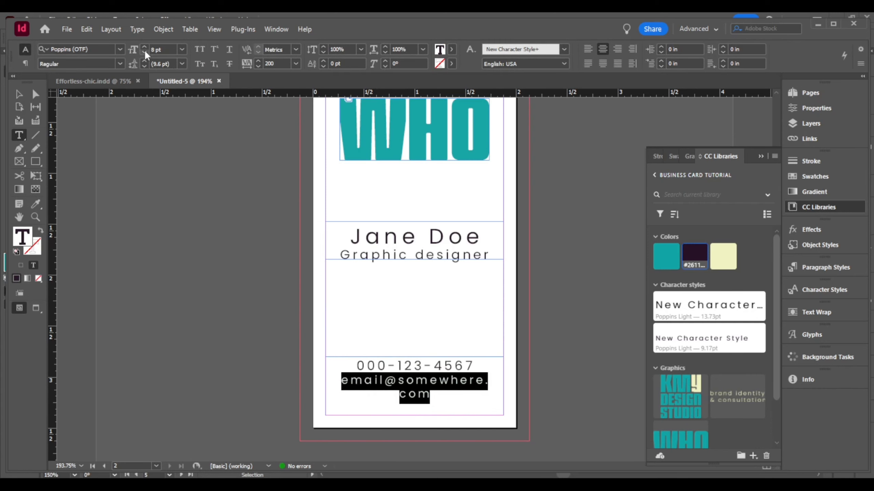
pyautogui.click(259, 66)
pyautogui.click(259, 67)
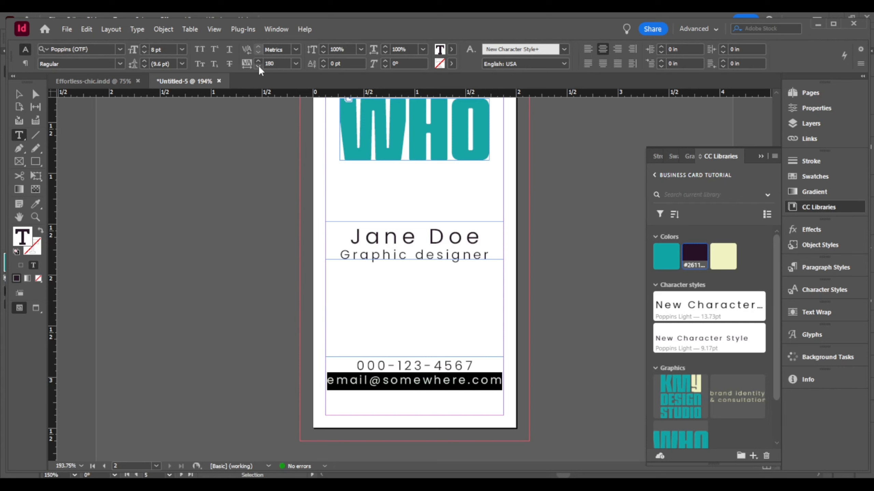
pyautogui.click(258, 67)
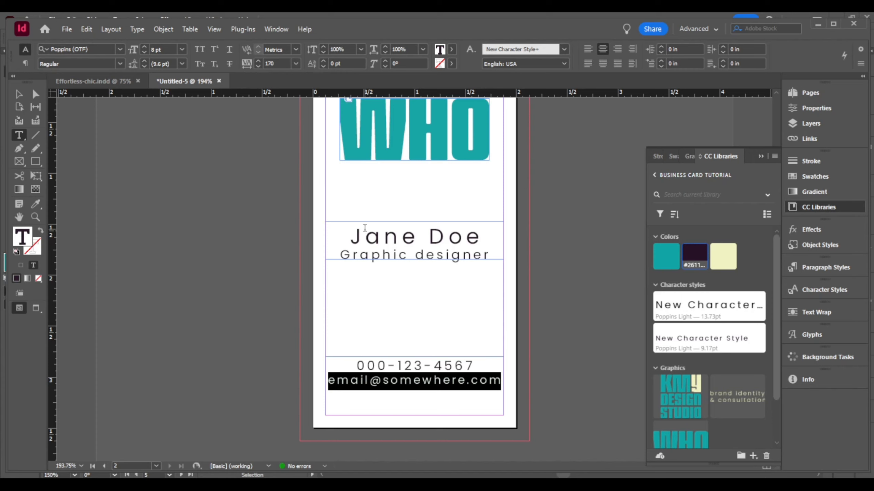
pyautogui.click(19, 94)
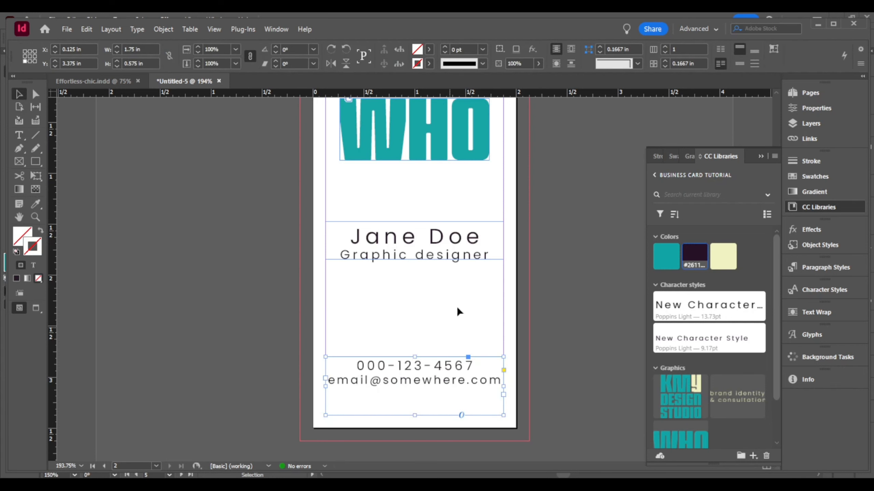
pyautogui.click(542, 331)
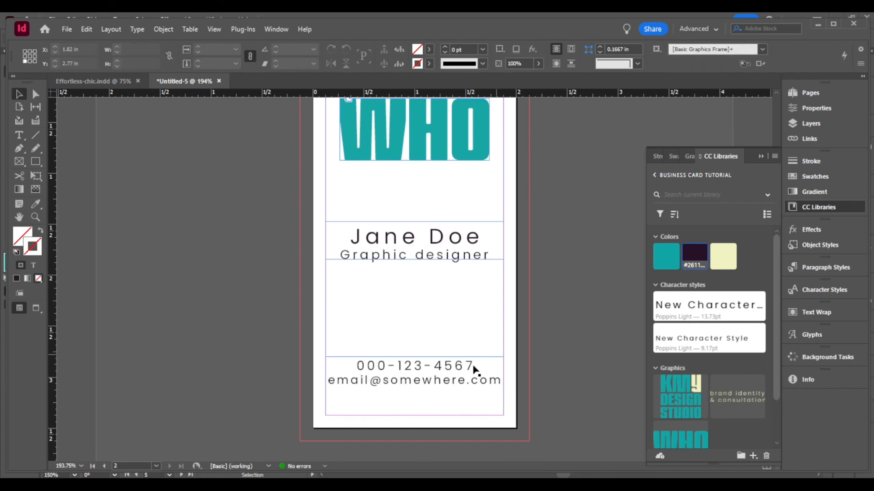
# - Shorten the contact text frame from its upper edge to 0.415 in high, keeping its base on the bottom margin
pyautogui.click(444, 366)
pyautogui.moveTo(414, 358); pyautogui.dragTo(416, 373)
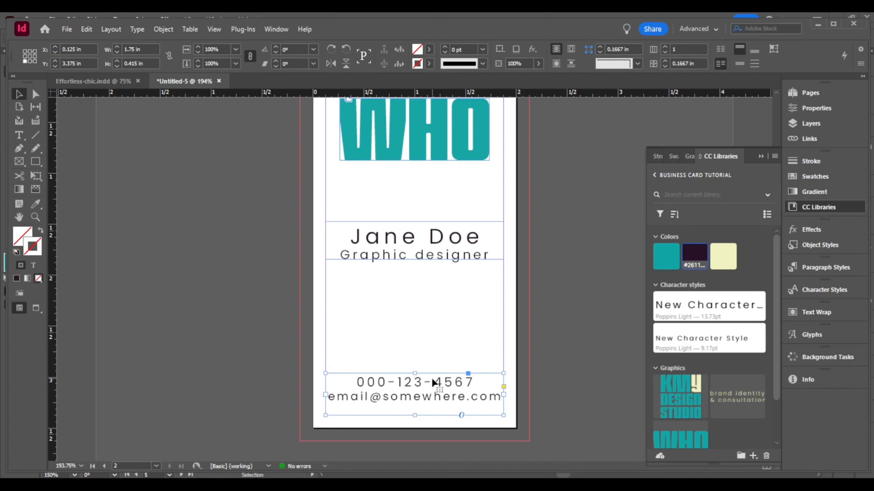
pyautogui.scroll(3, 438, 361)
pyautogui.scroll(-2, 433, 354)
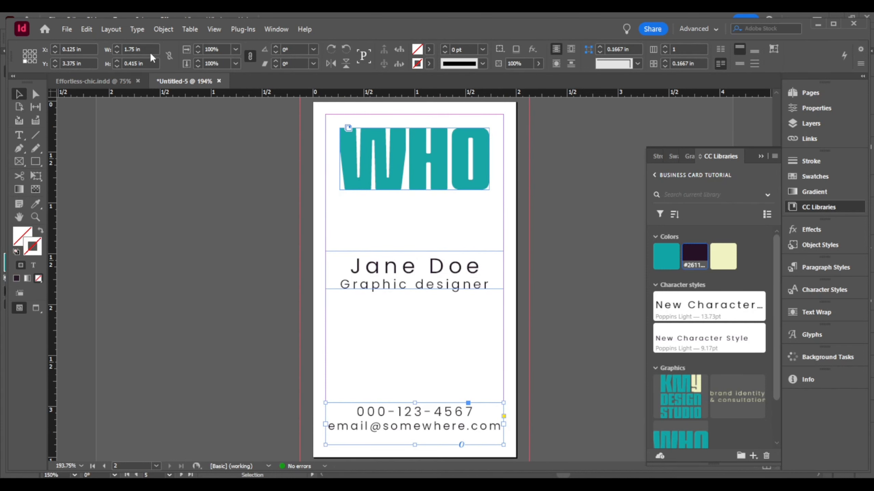
pyautogui.doubleClick(383, 420)
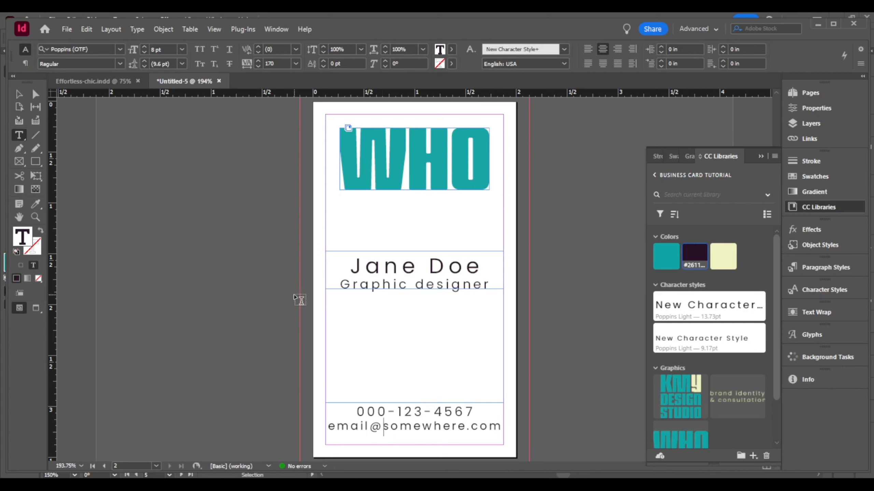
pyautogui.click(19, 94)
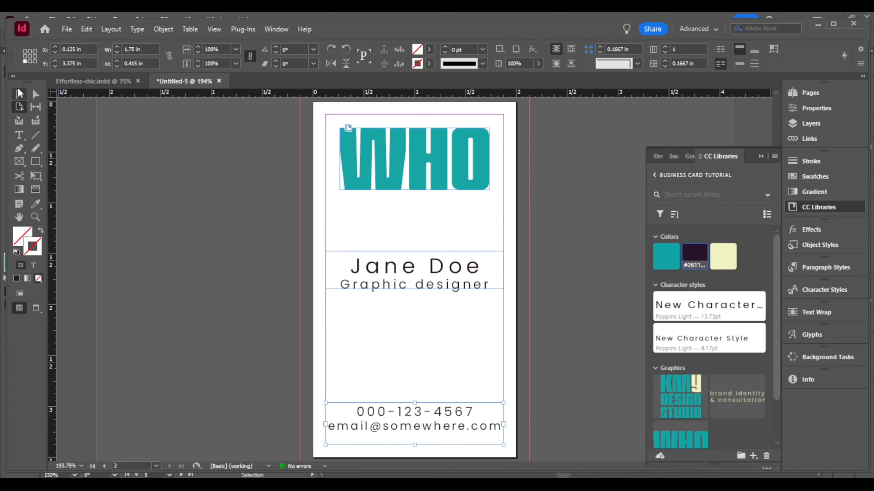
# - Collapse the library panel and review the card pages in Preview mode, without guides or frame edges
pyautogui.click(761, 156)
pyautogui.scroll(6, 634, 309)
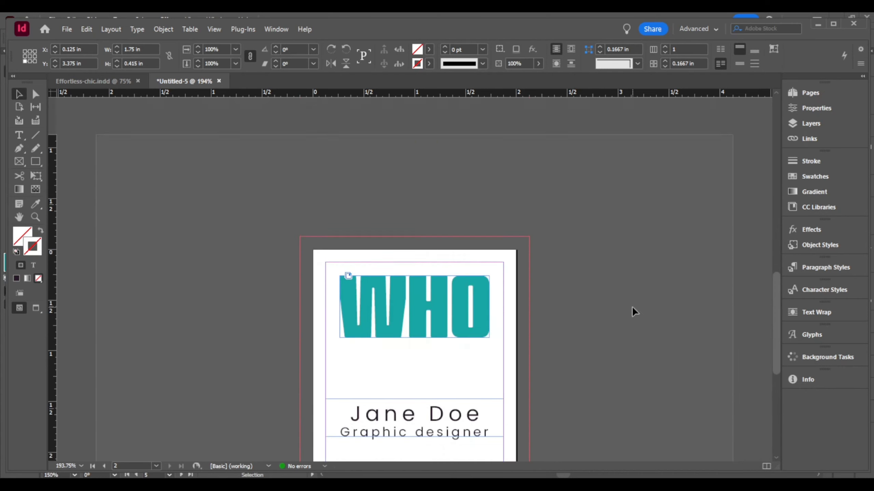
pyautogui.scroll(-3, 634, 310)
pyautogui.scroll(-3, 634, 311)
pyautogui.press('w')
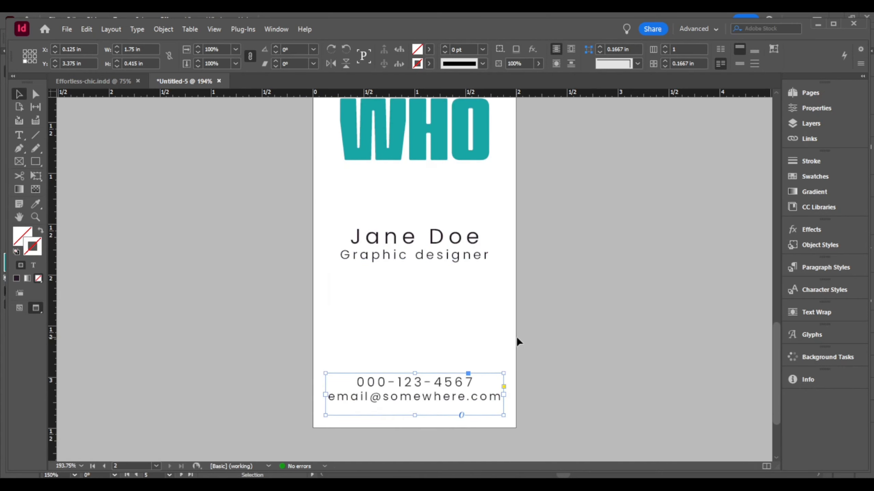
pyautogui.click(516, 316)
pyautogui.scroll(3, 480, 349)
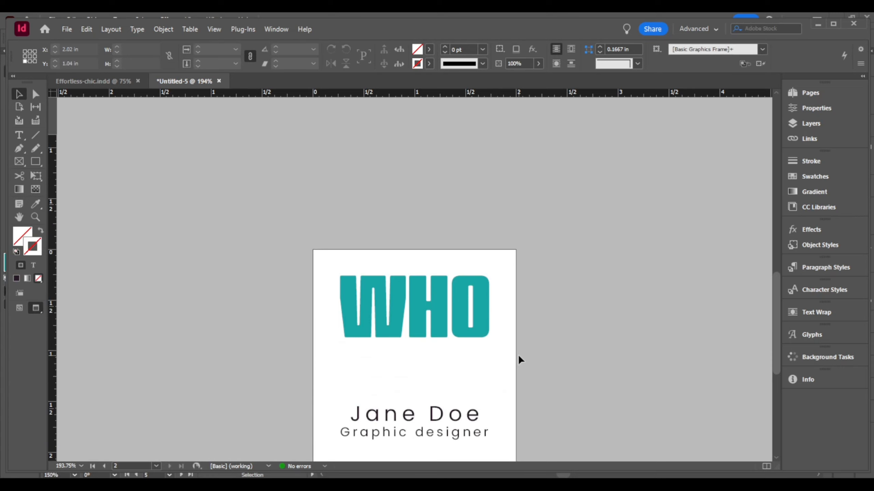
pyautogui.scroll(8, 530, 347)
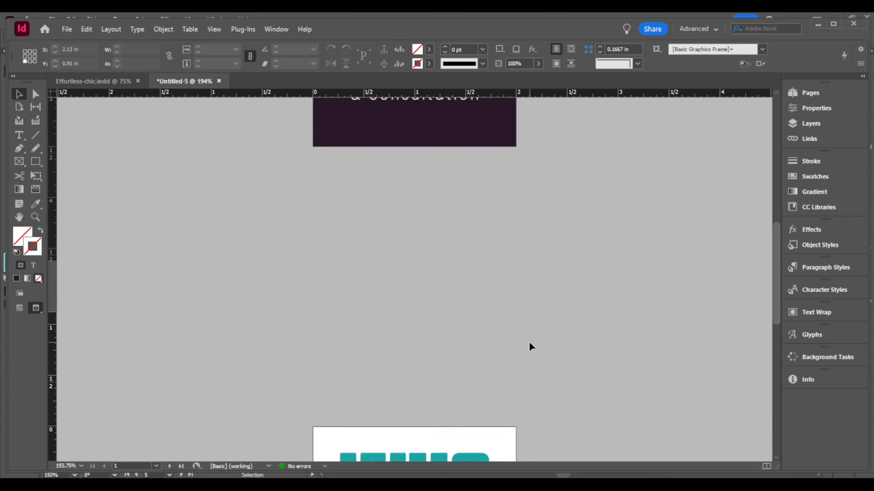
pyautogui.scroll(-3, 531, 346)
pyautogui.scroll(-3, 533, 344)
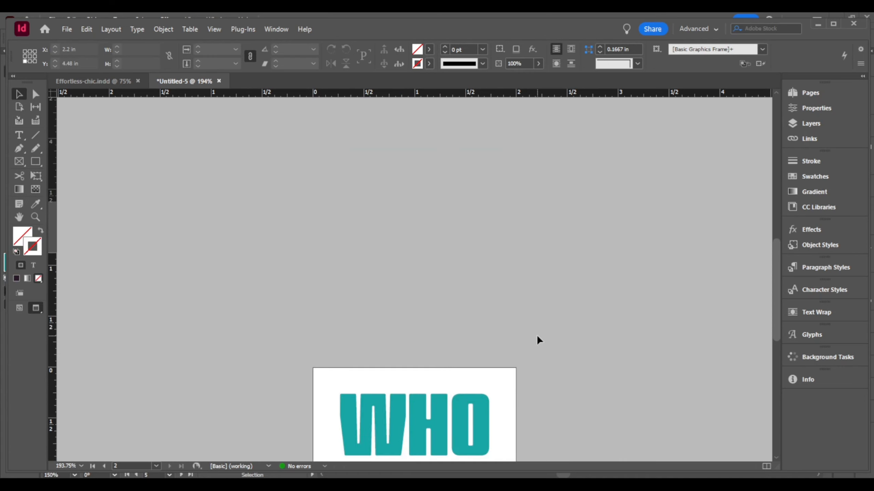
pyautogui.scroll(-2, 538, 340)
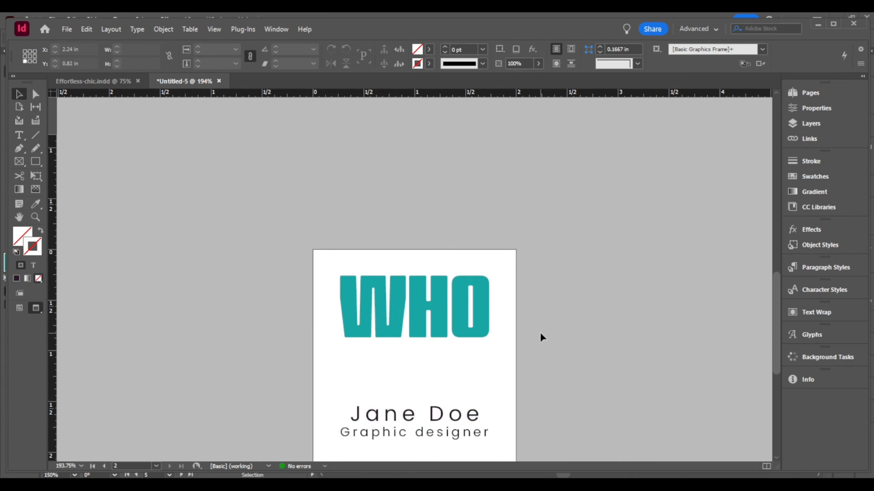
# - Start exporting the business card as a PDF, choosing a destination folder on the drive and keeping the suggested file name
pyautogui.click(66, 29)
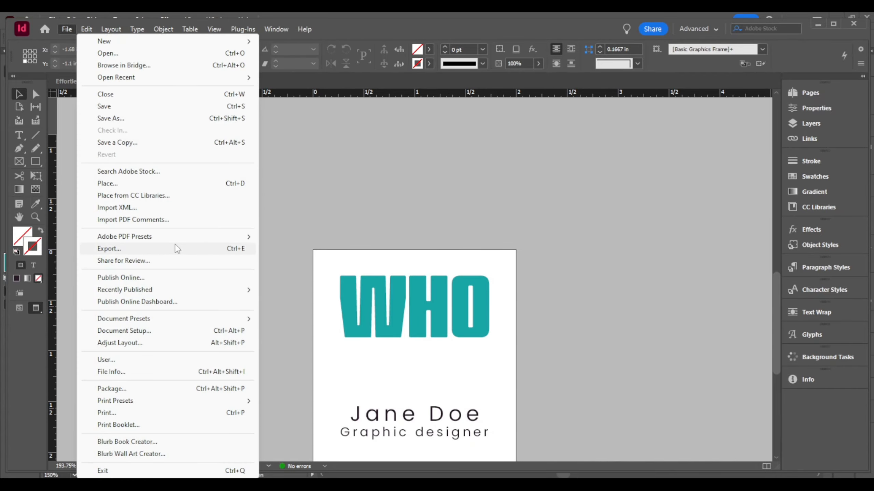
pyautogui.click(108, 248)
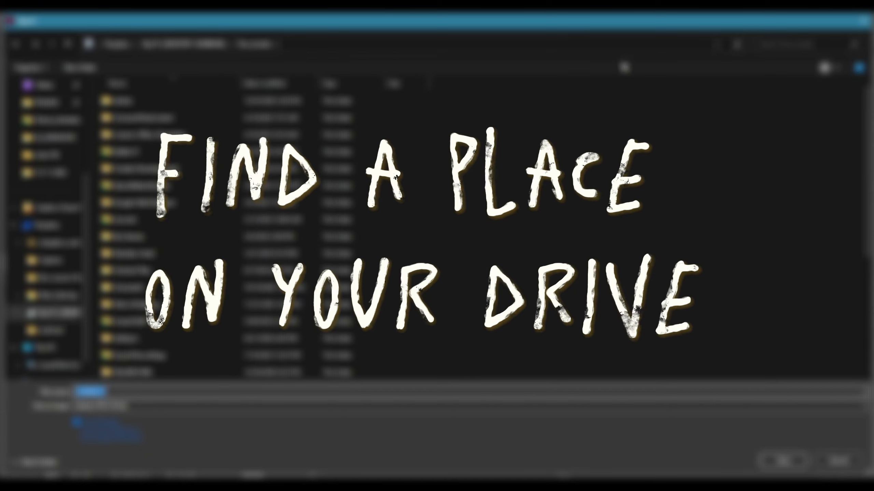
pyautogui.scroll(3, 45, 207)
pyautogui.click(44, 119)
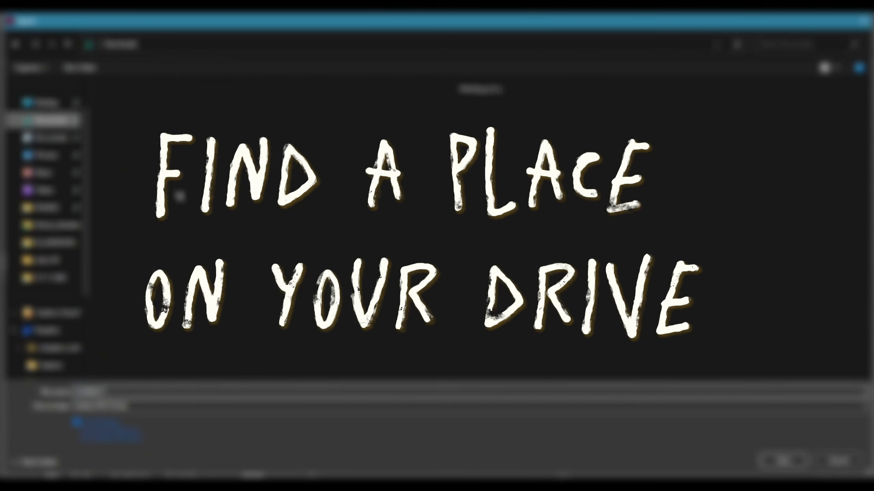
pyautogui.click(785, 461)
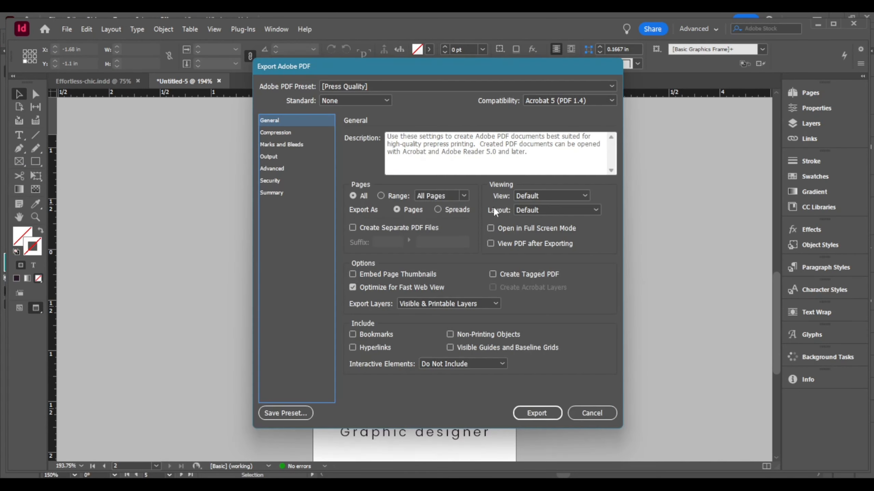
# - Choose the [Press Quality] Adobe PDF preset for the export
pyautogui.moveTo(439, 73); pyautogui.dragTo(404, 79)
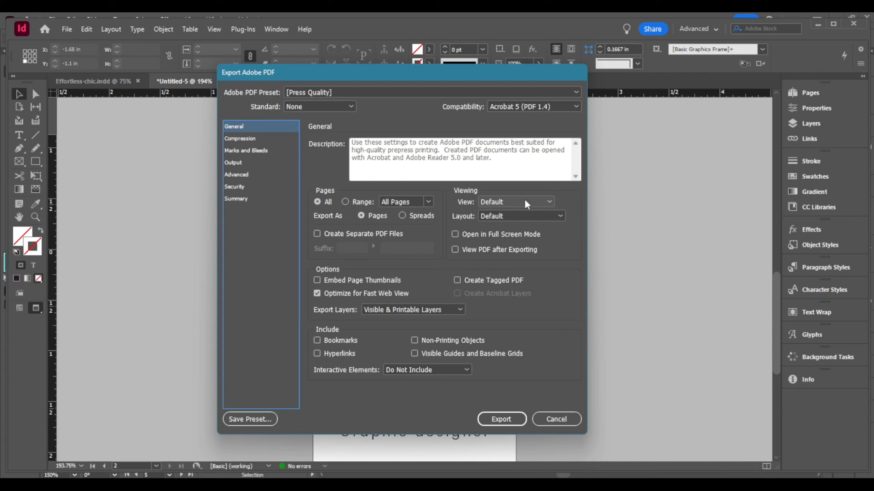
pyautogui.click(348, 93)
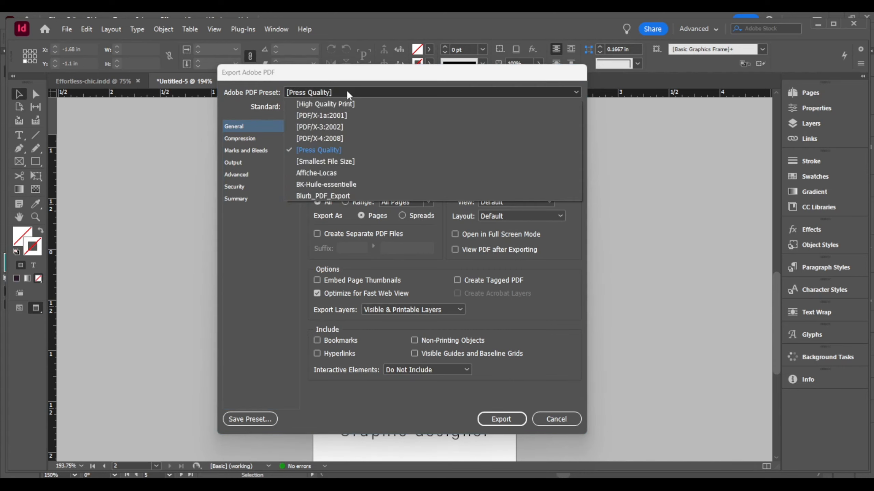
pyautogui.click(329, 153)
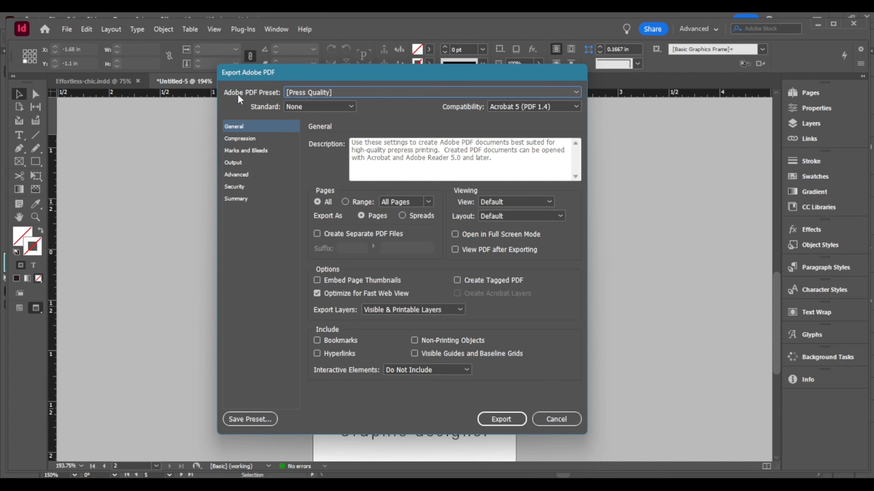
pyautogui.click(338, 96)
pyautogui.click(339, 155)
# - Turn on Crop Marks and Use Document Bleed Settings, and export the PDF
pyautogui.click(248, 153)
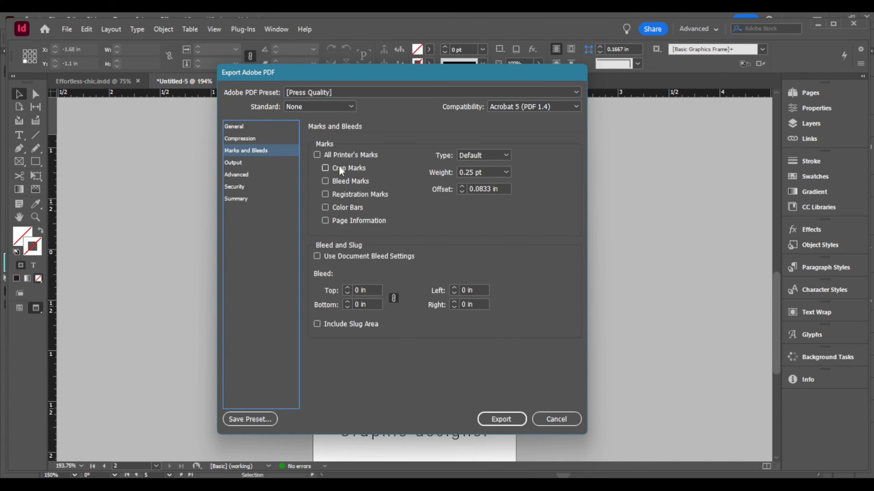
pyautogui.click(325, 169)
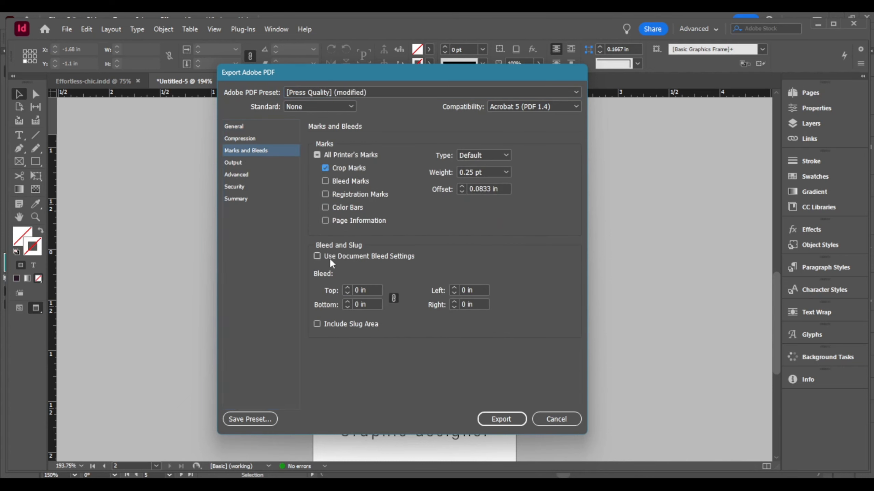
pyautogui.click(316, 258)
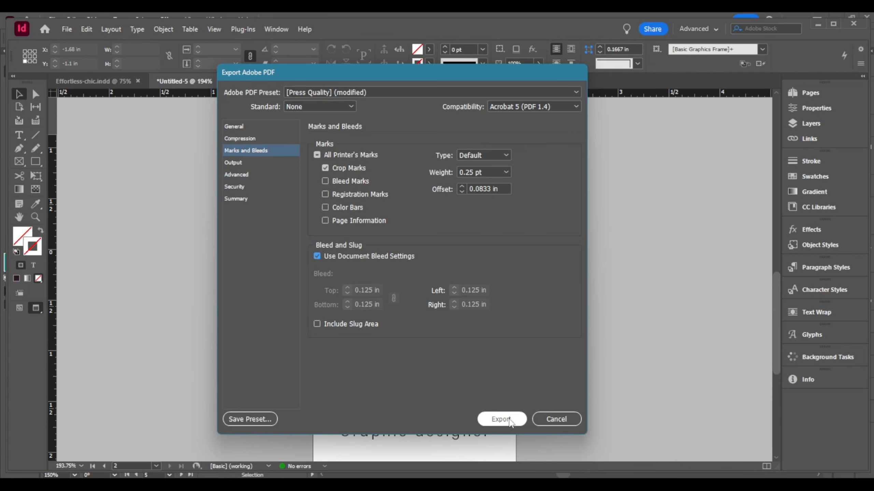
pyautogui.click(509, 419)
# - Examine both pages of the exported Untitled-5.pdf in Acrobat, checking the crop marks, bleed area and card content
pyautogui.scroll(-4, 536, 306)
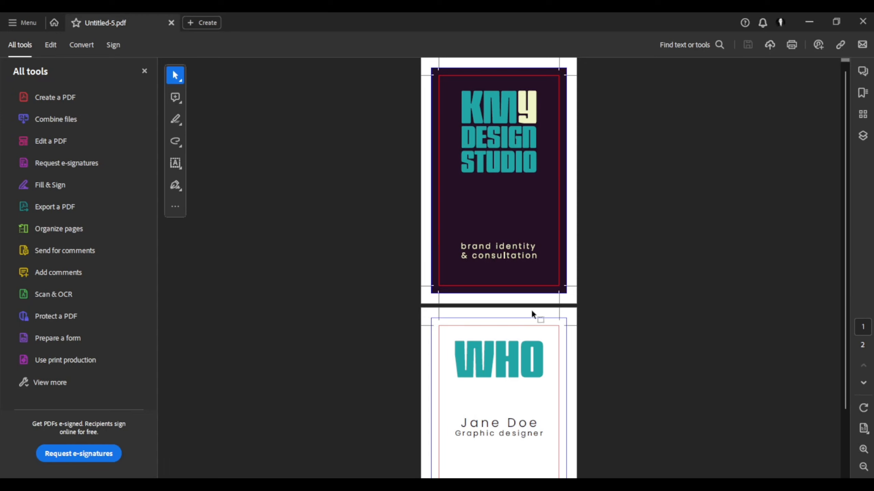
pyautogui.scroll(-2, 531, 309)
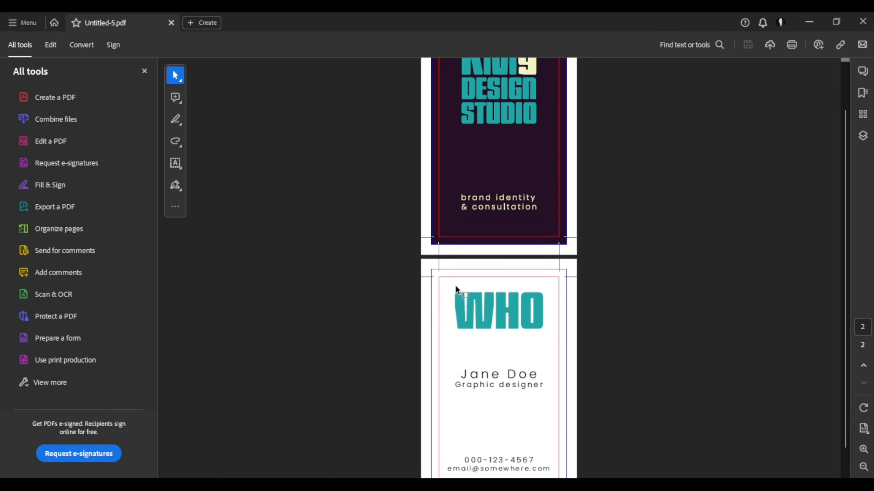
pyautogui.scroll(2, 453, 287)
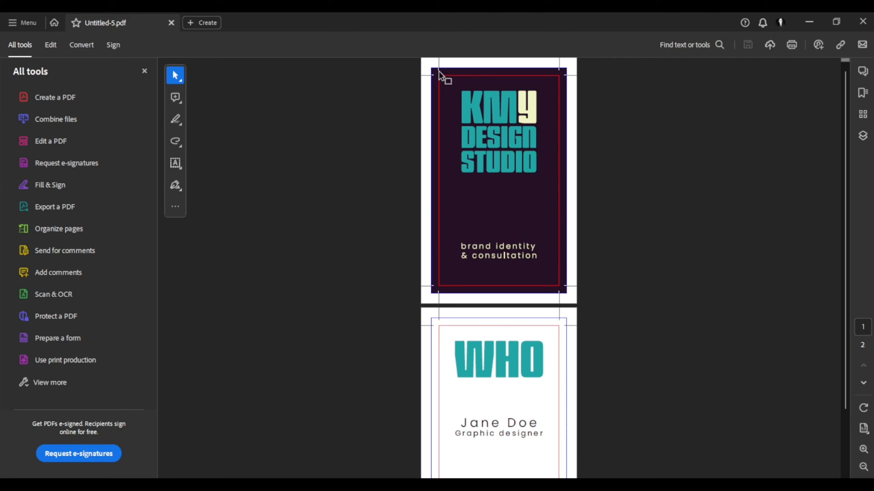
pyautogui.scroll(-1, 482, 350)
pyautogui.scroll(-2, 481, 351)
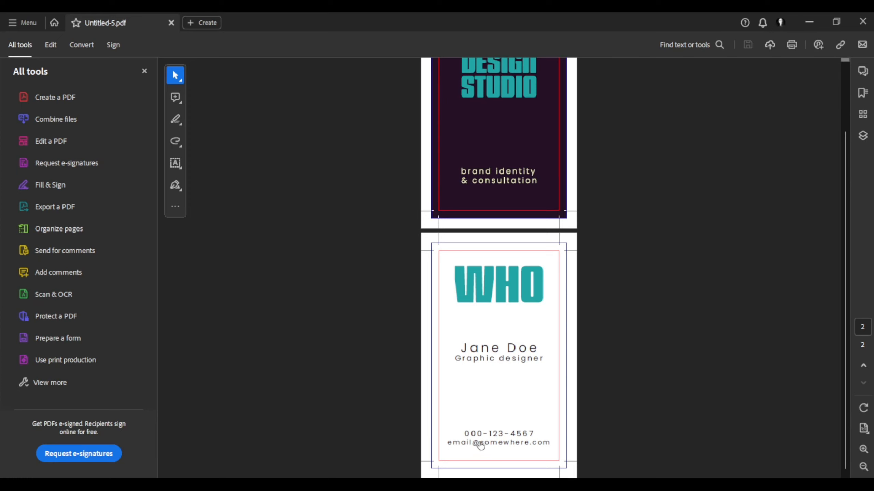
pyautogui.scroll(2, 478, 444)
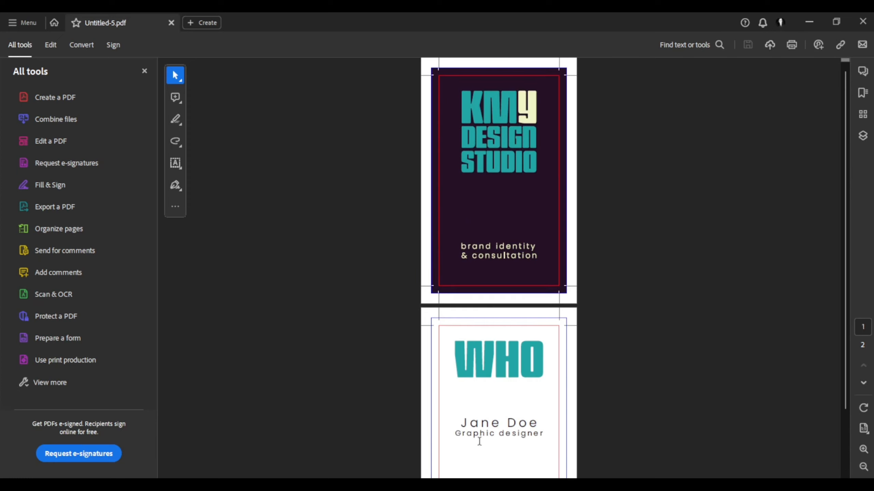